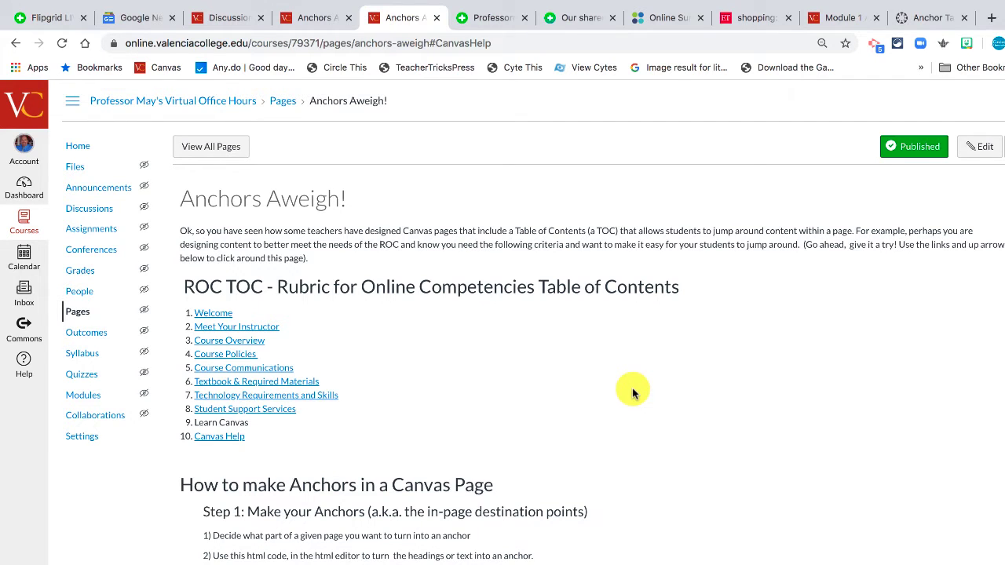
Step: Test the Technology Requirements and Skills and Canvas Help TOC links and their return links
scroll(632, 388, down, 1)
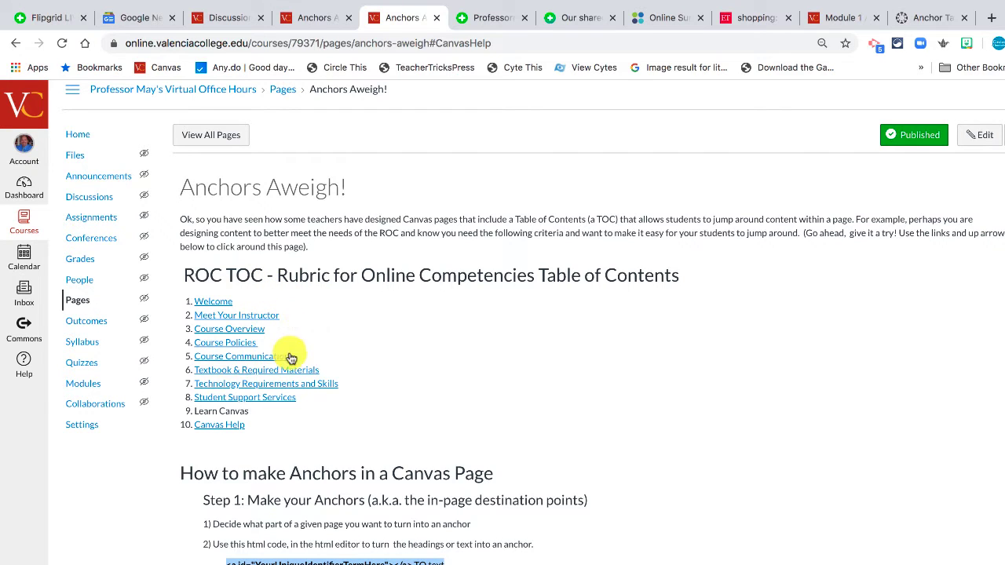
scroll(348, 400, down, 10)
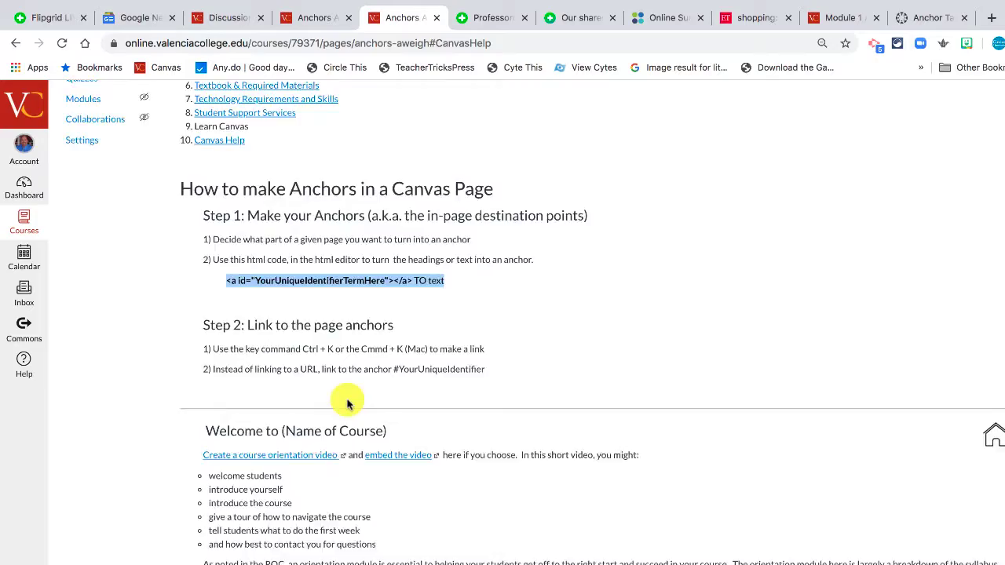
scroll(348, 404, down, 15)
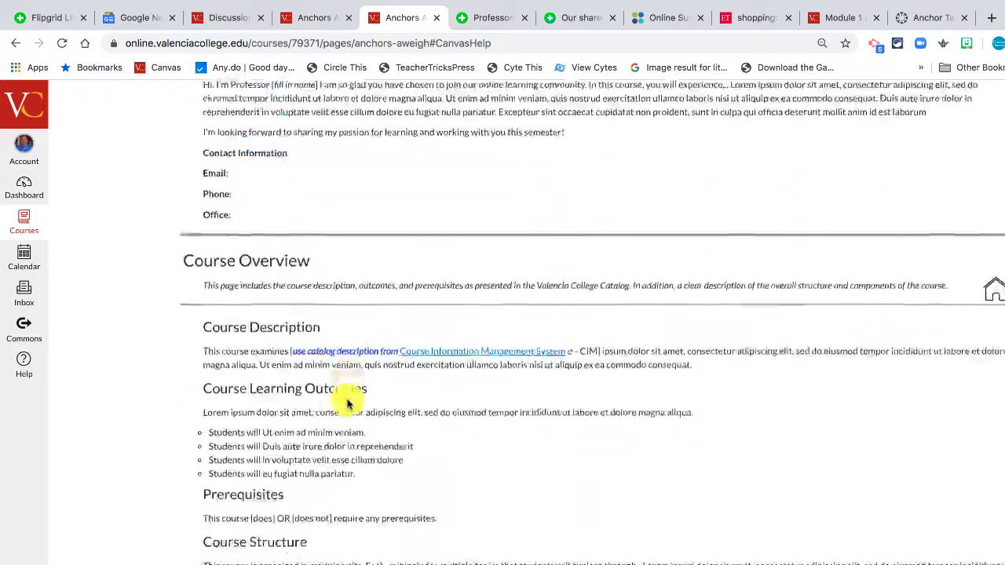
scroll(348, 403, down, 10)
key(Home)
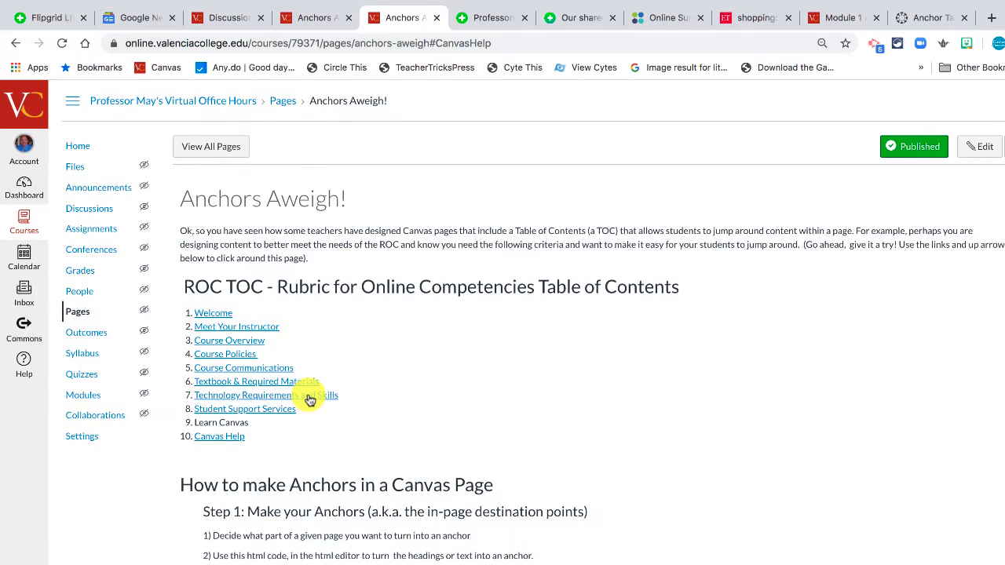
click(310, 395)
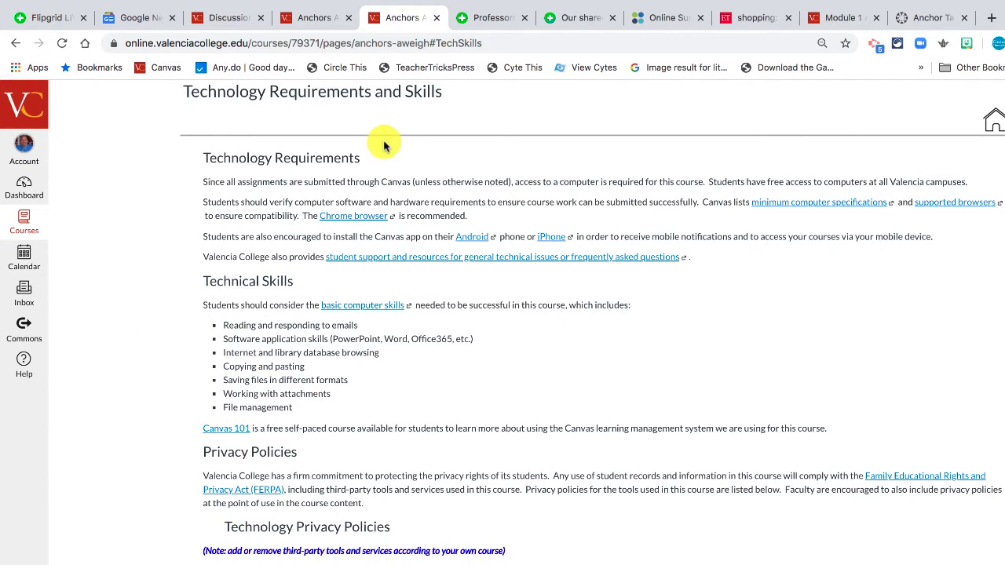
click(994, 126)
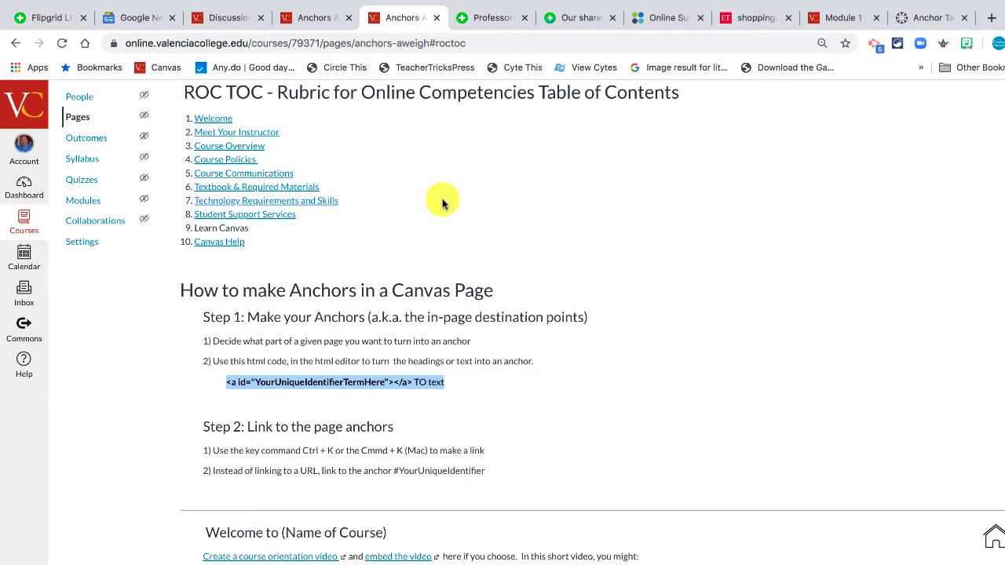
click(220, 242)
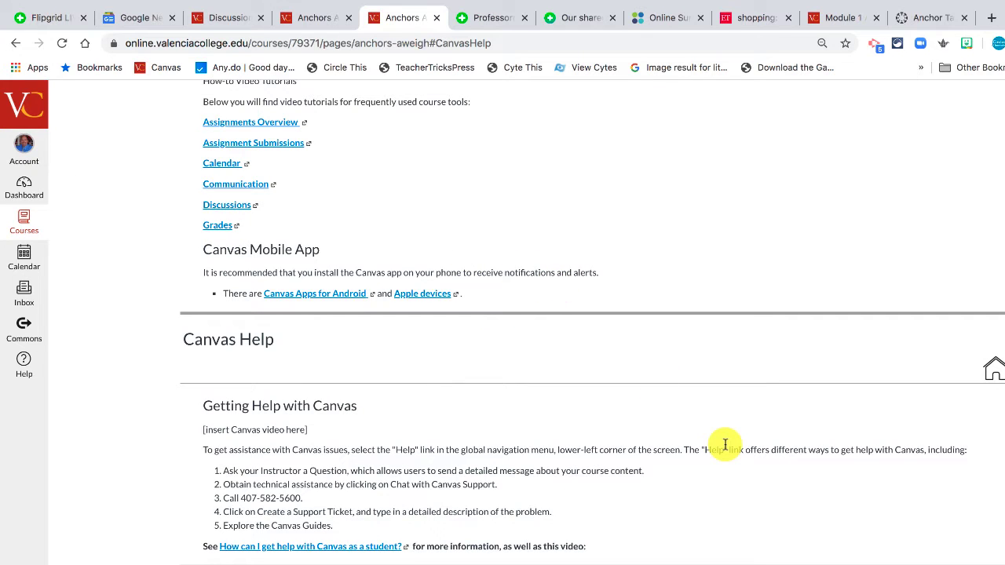
click(996, 377)
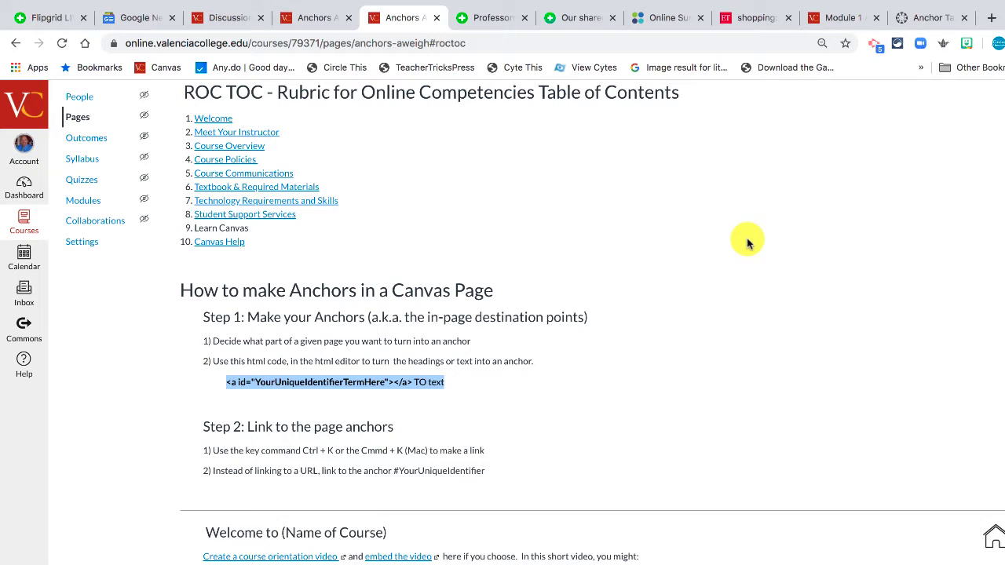
Step: Reselect the anchor code example line and scroll back up the page
scroll(747, 241, up, 2)
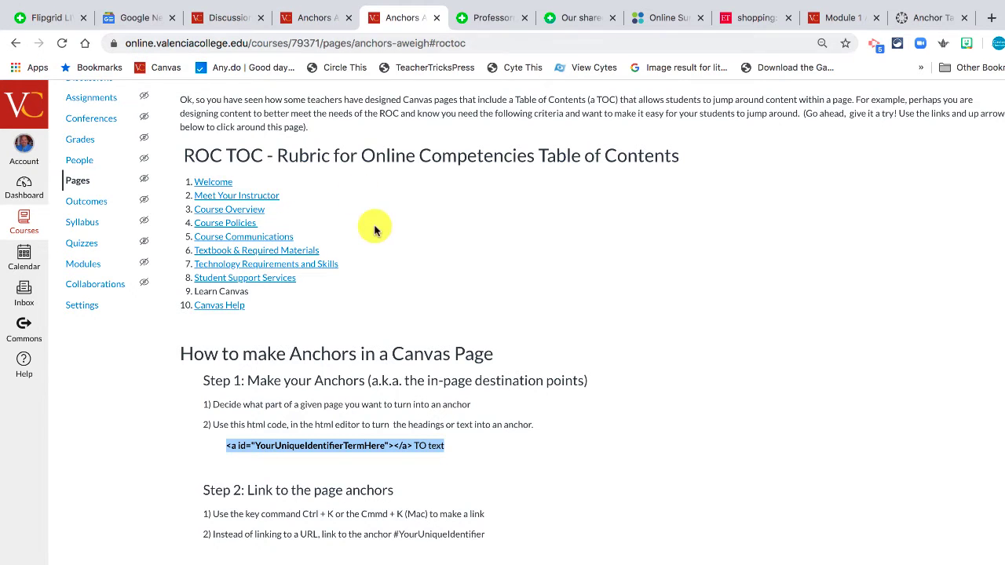
scroll(349, 285, down, 1)
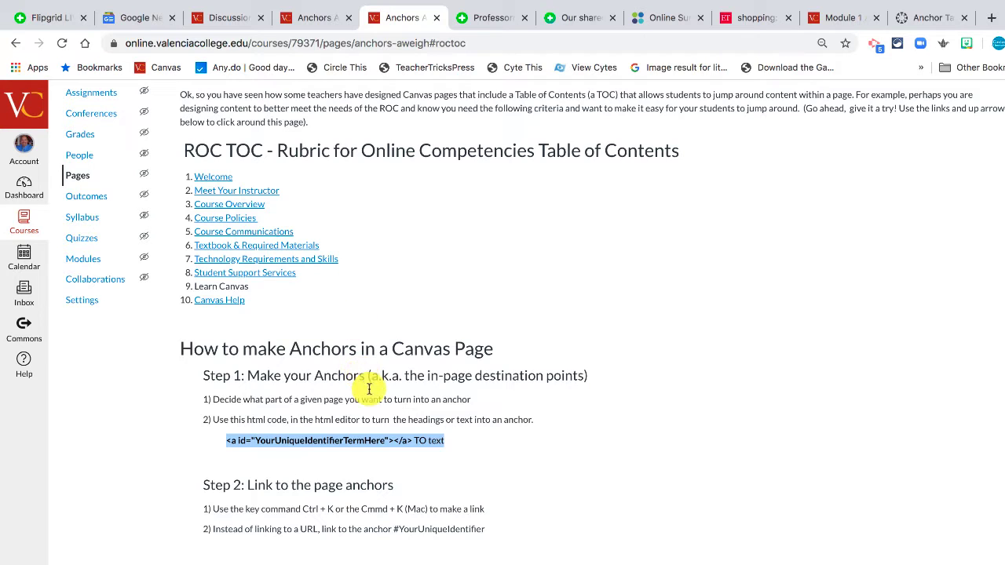
click(405, 446)
drag(461, 445, 222, 440)
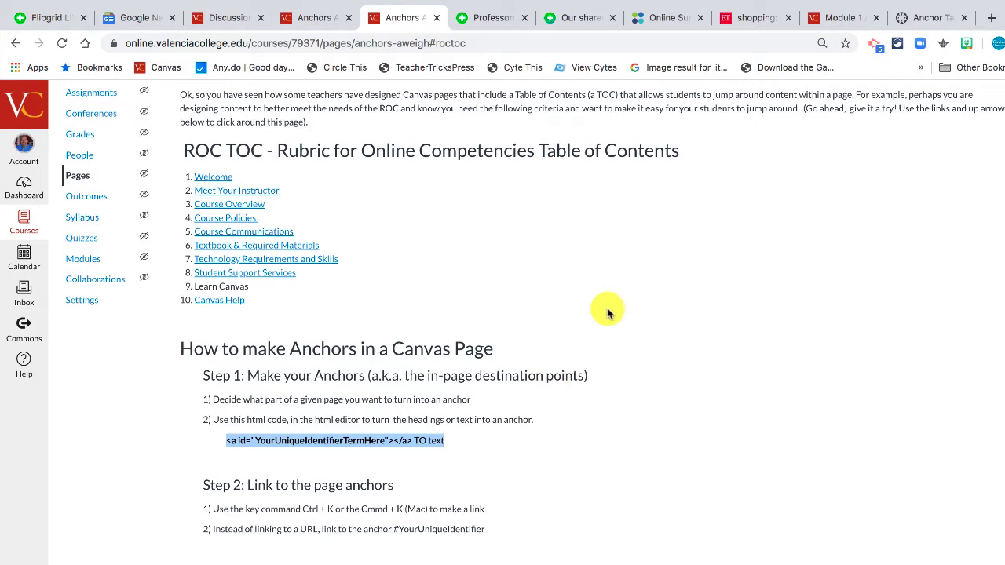
scroll(785, 235, up, 3)
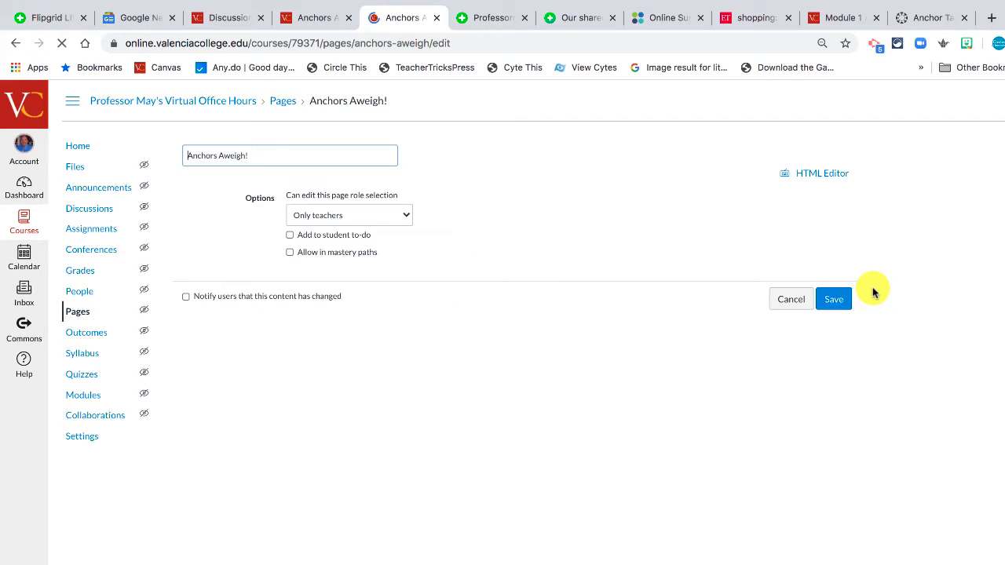
scroll(622, 324, down, 3)
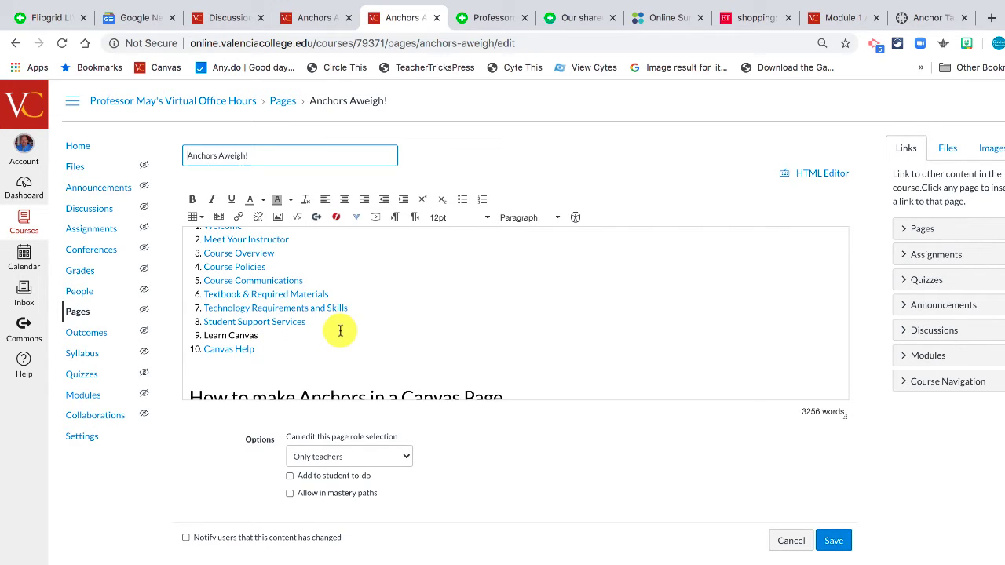
scroll(393, 339, down, 5)
scroll(393, 339, down, 20)
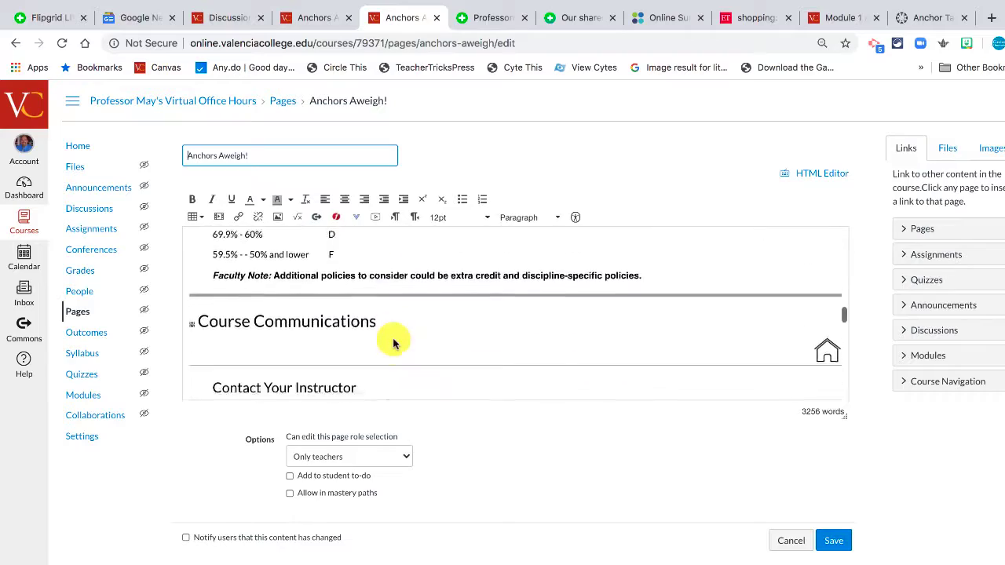
scroll(393, 339, down, 5)
scroll(393, 338, up, 6)
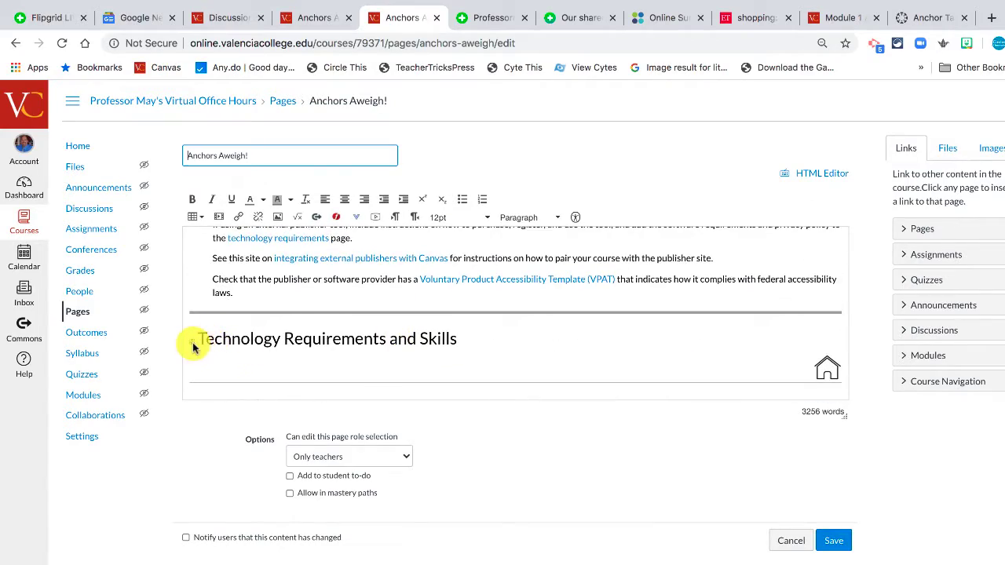
scroll(268, 341, down, 15)
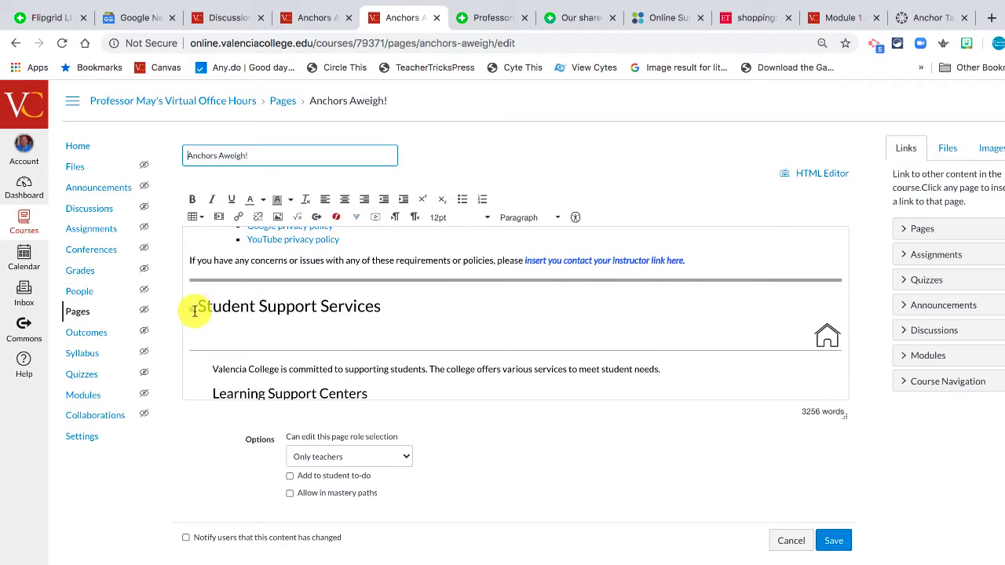
scroll(253, 317, down, 1)
scroll(254, 318, down, 10)
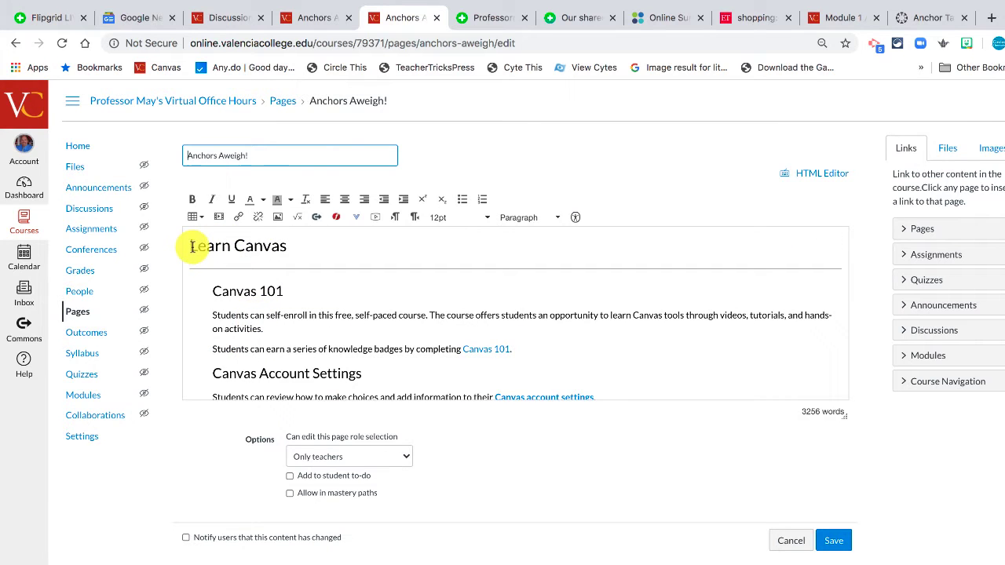
scroll(258, 255, up, 1)
scroll(256, 254, up, 1)
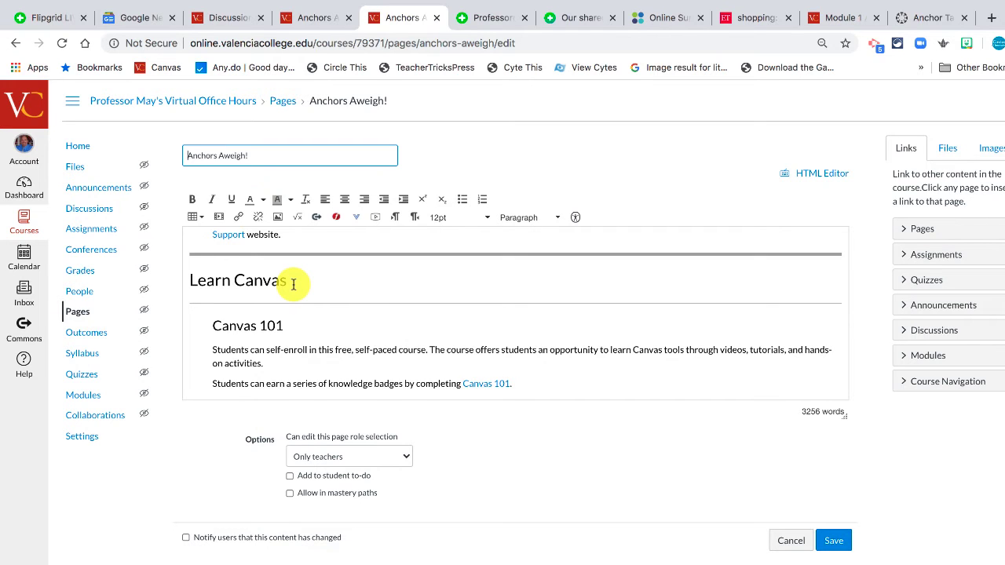
scroll(293, 284, up, 20)
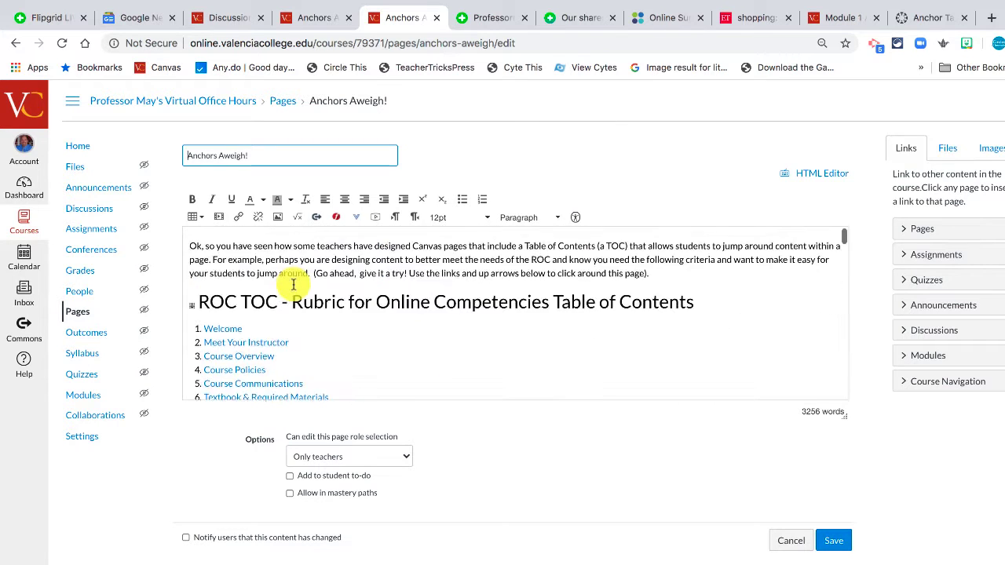
scroll(293, 284, down, 2)
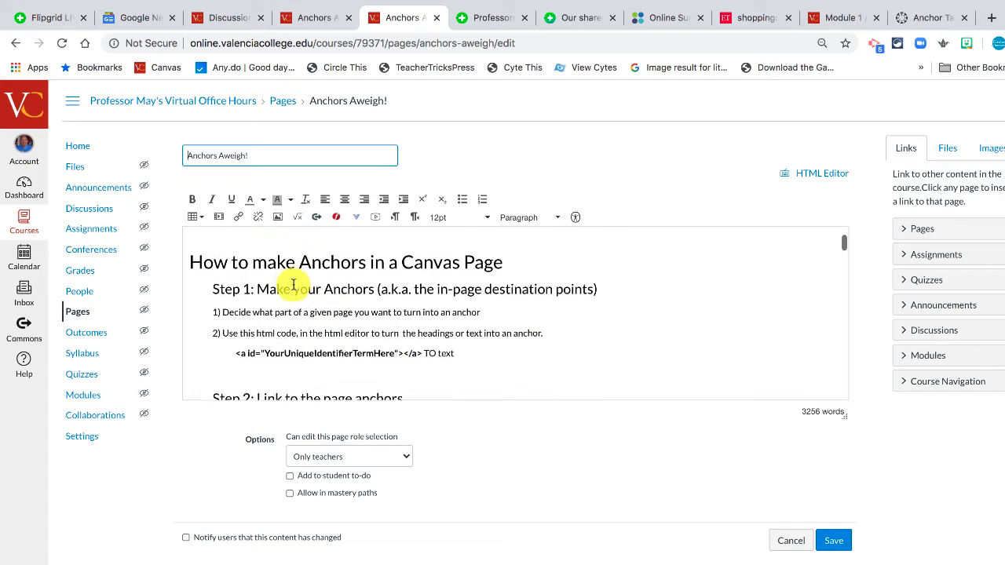
Step: Select the anchor code example line, then place the cursor at the end of the Learn Canvas heading
click(457, 352)
drag(457, 353, 238, 353)
key(ctrl+c)
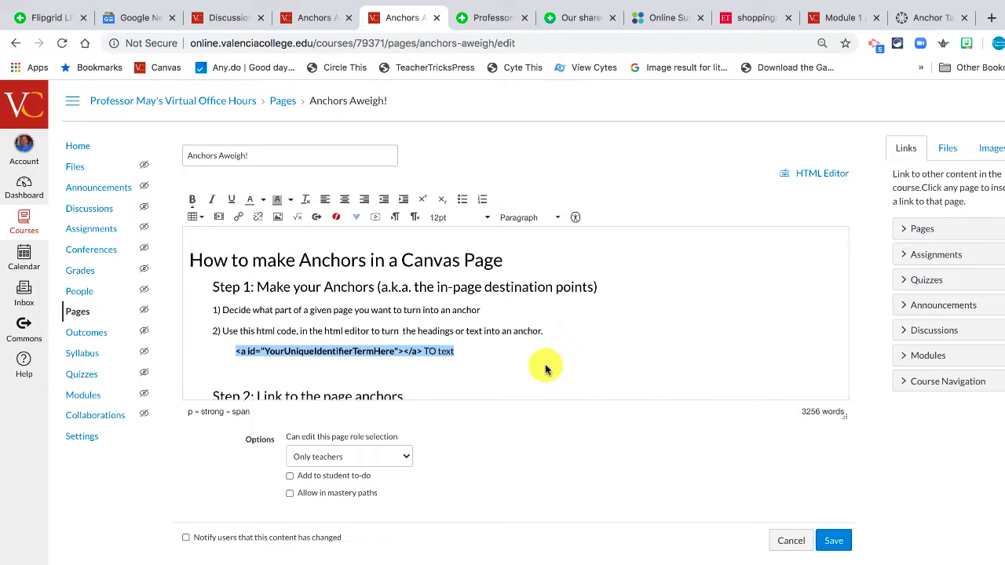
scroll(544, 367, down, 10)
scroll(545, 368, down, 10)
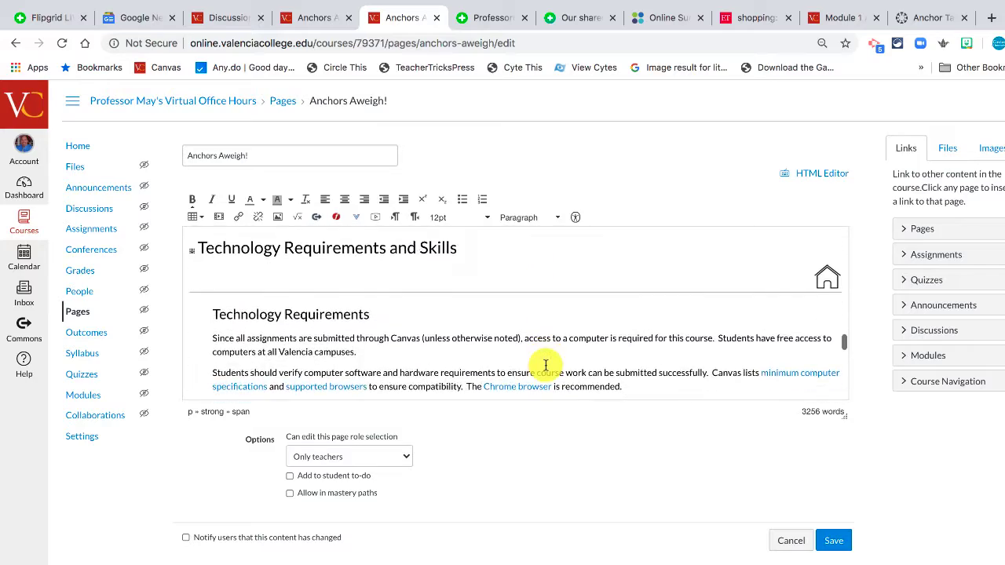
scroll(545, 365, down, 10)
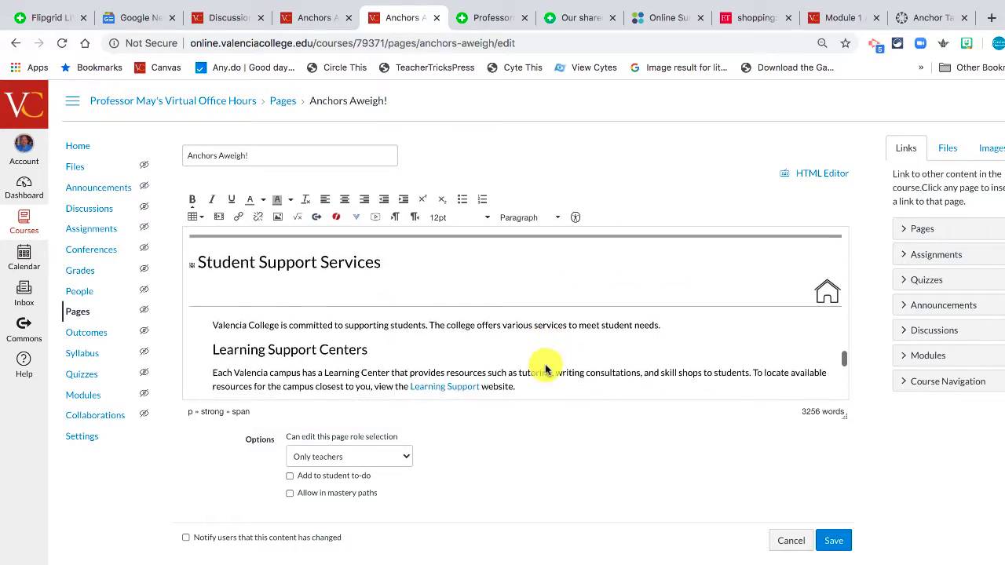
scroll(545, 368, down, 8)
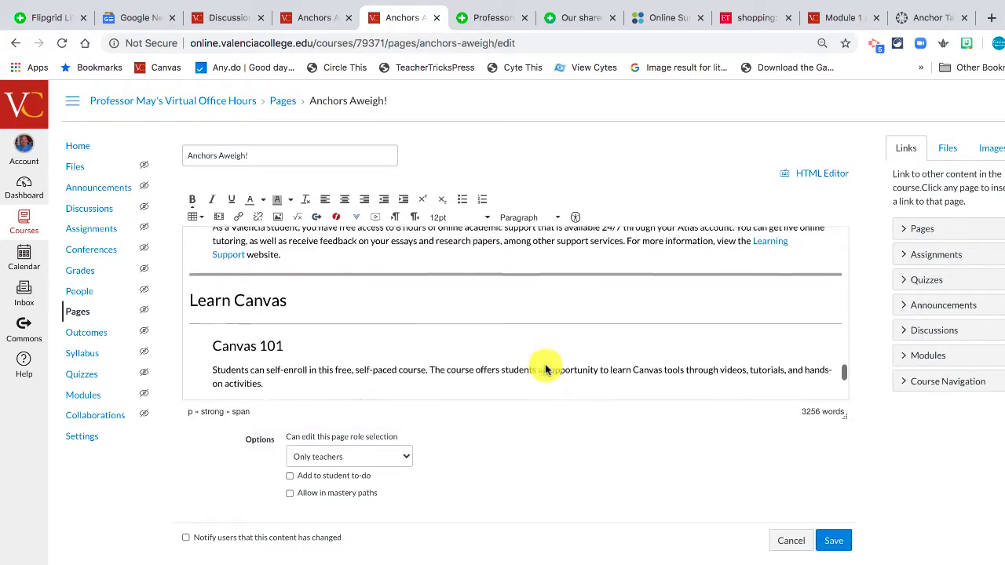
click(322, 300)
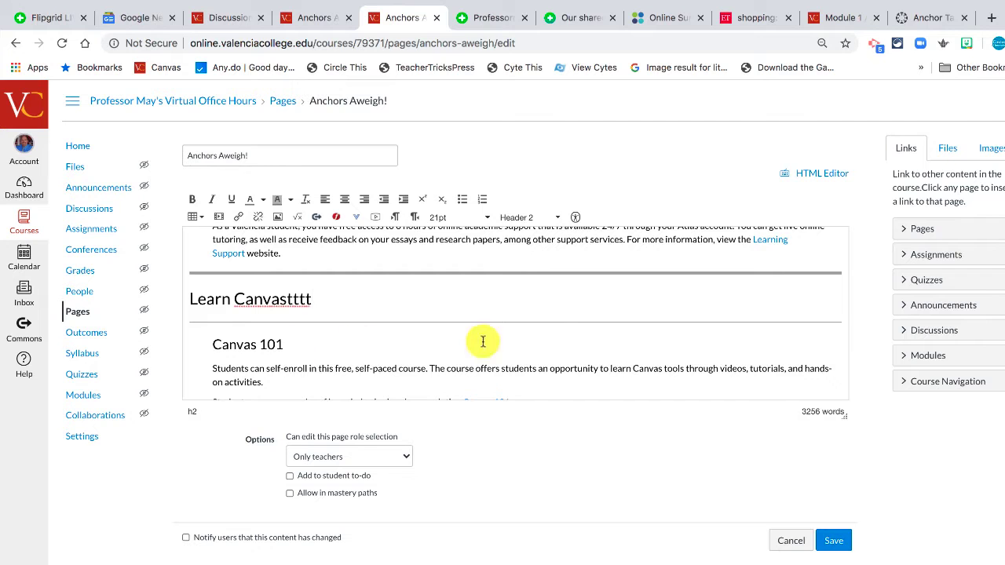
Step: Switch to the HTML Editor and search the source for the 'ttt' marker with the browser's find bar
click(824, 176)
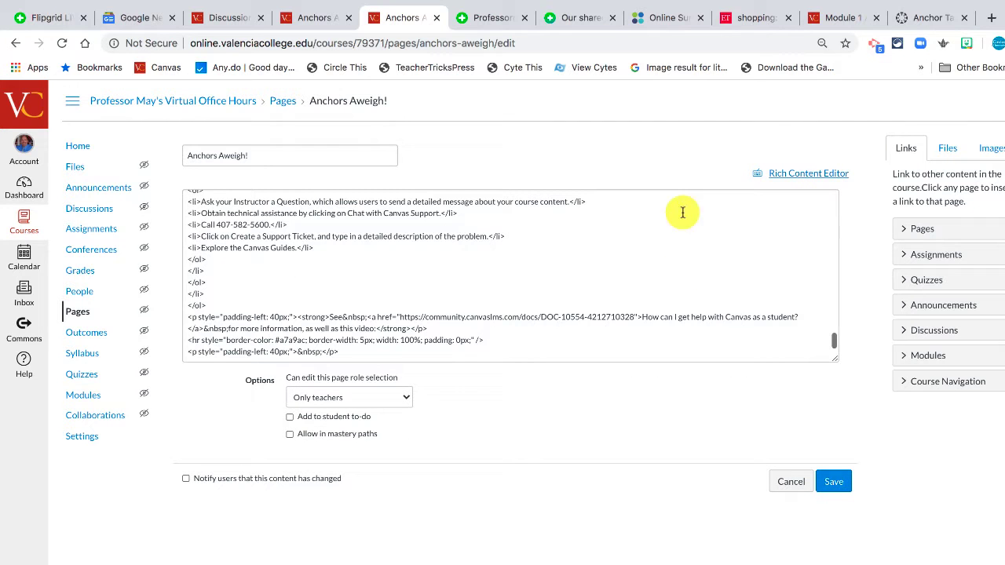
click(465, 295)
scroll(381, 297, up, 10)
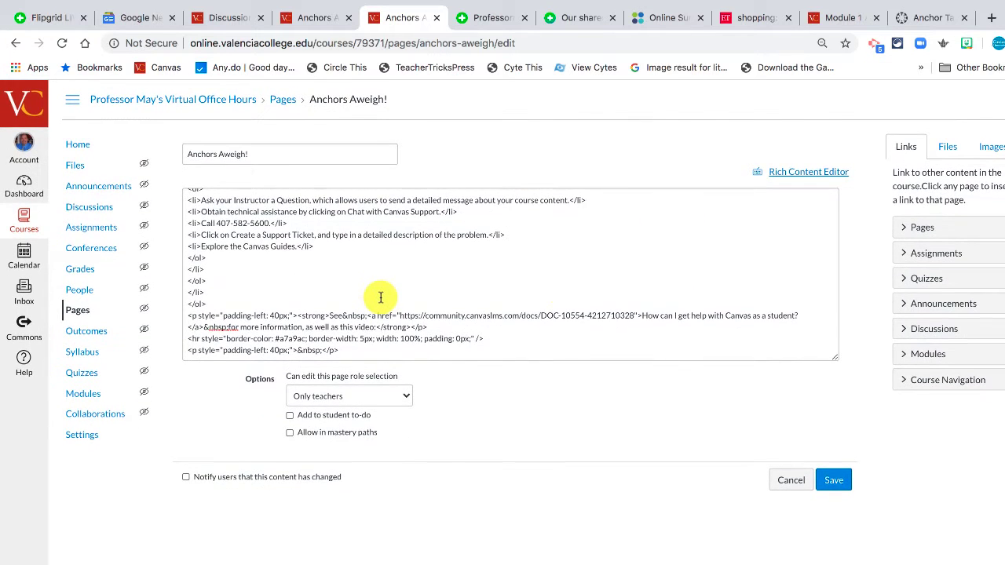
scroll(381, 298, up, 2)
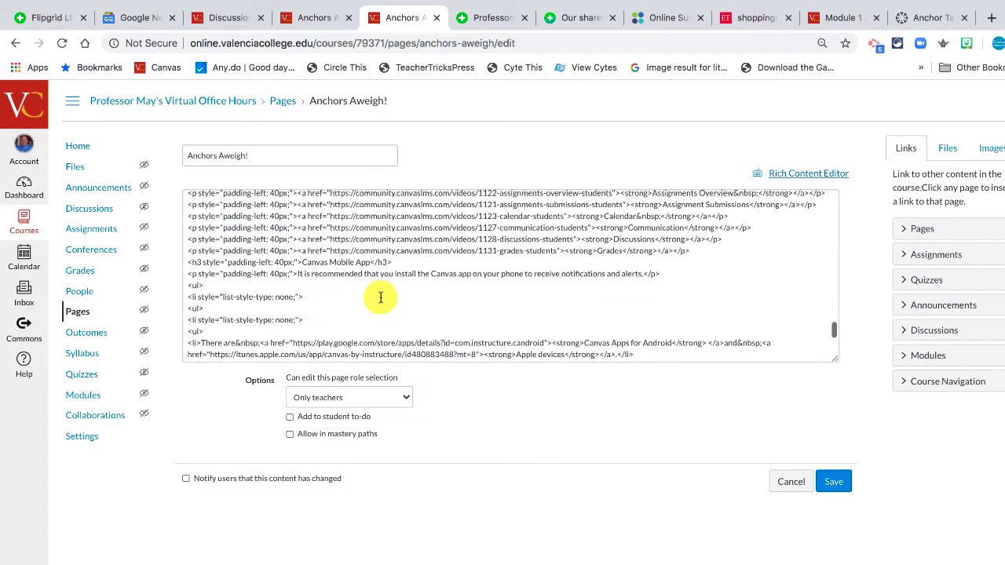
scroll(381, 297, down, 4)
scroll(381, 298, up, 2)
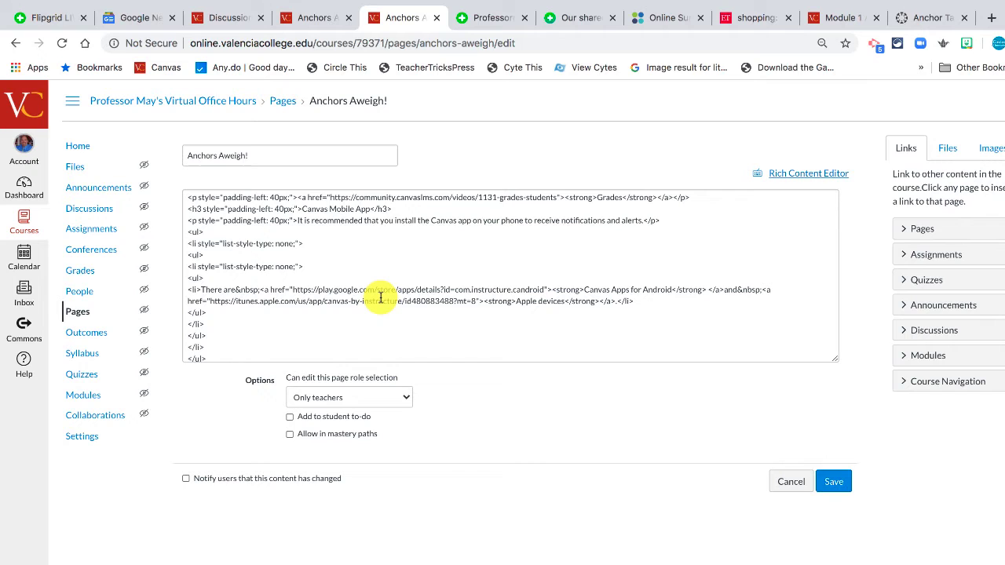
key(ctrl+f)
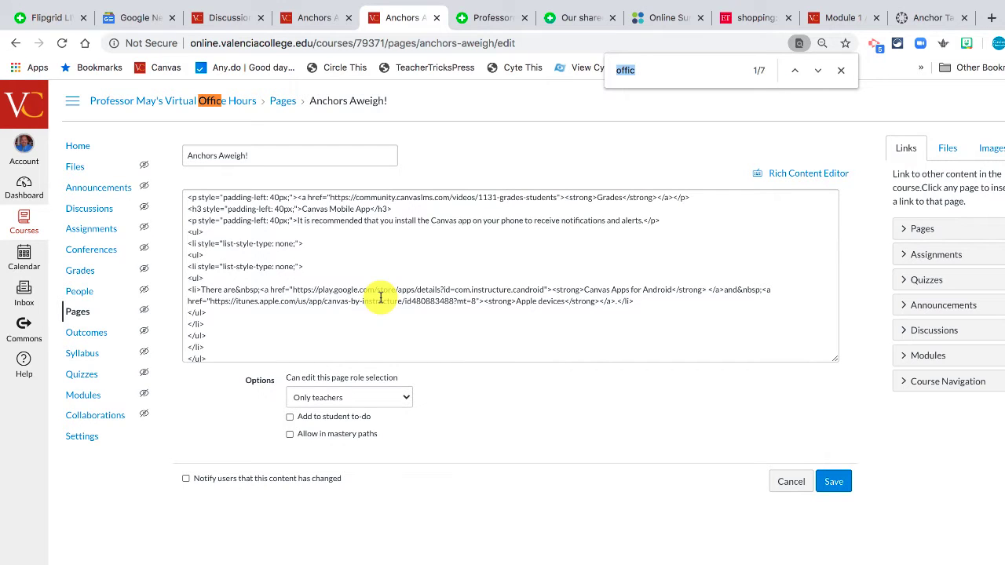
text(tt)
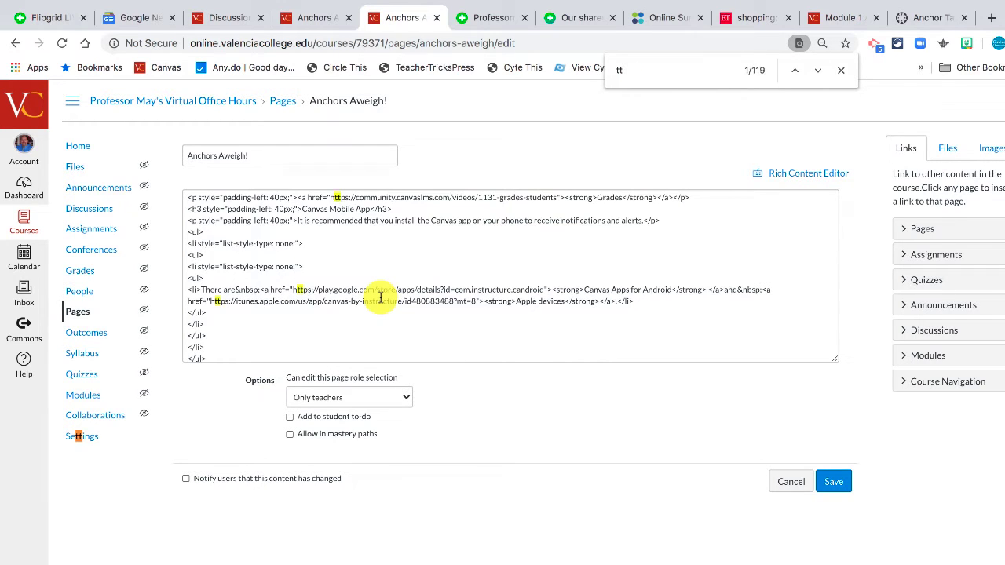
text(tt)
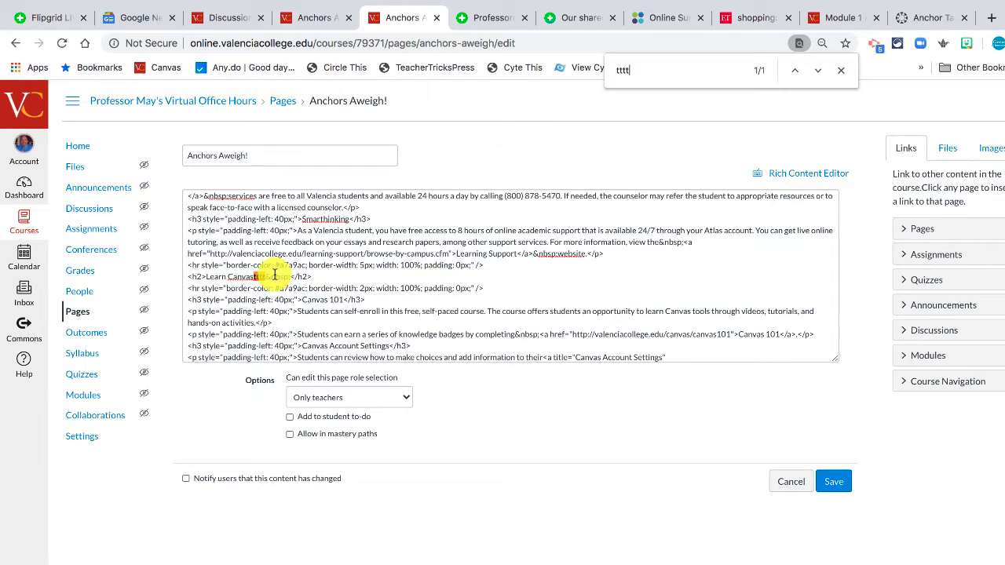
Step: Paste the anchor code over the Learn Canvas heading text, clear the id placeholder and select the TO text
click(269, 275)
drag(290, 277, 210, 278)
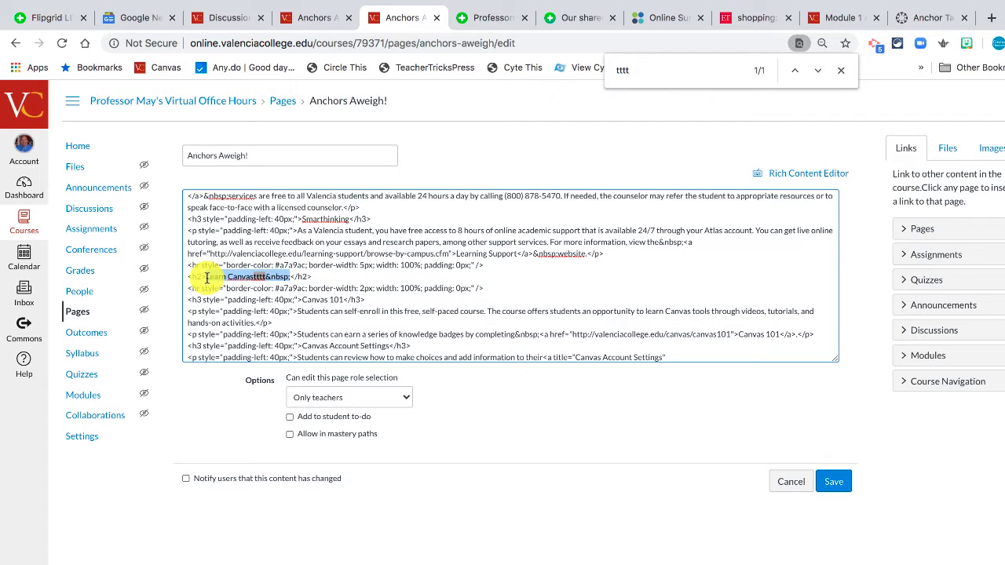
key(ctrl+v)
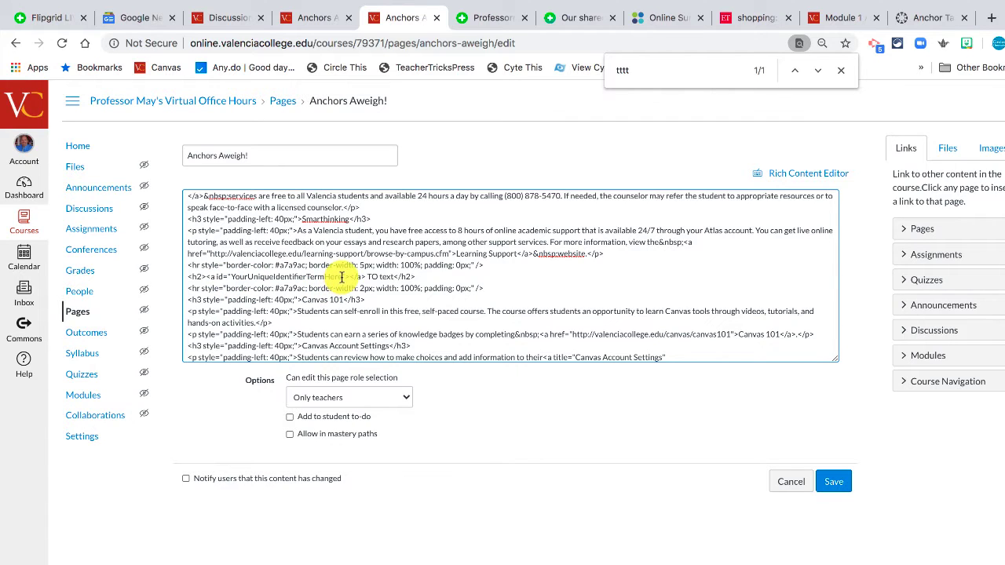
drag(342, 276, 232, 277)
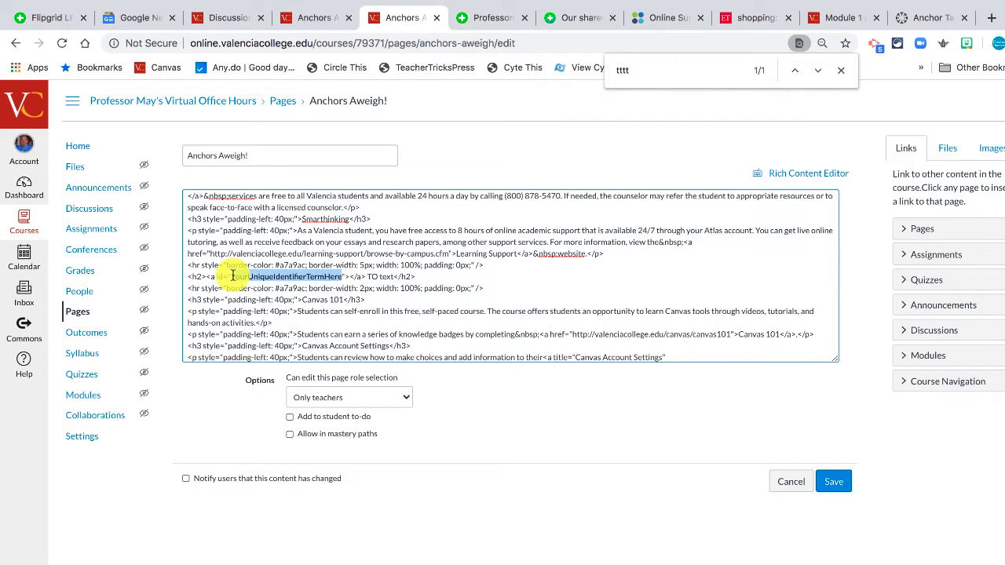
key(BackSpace)
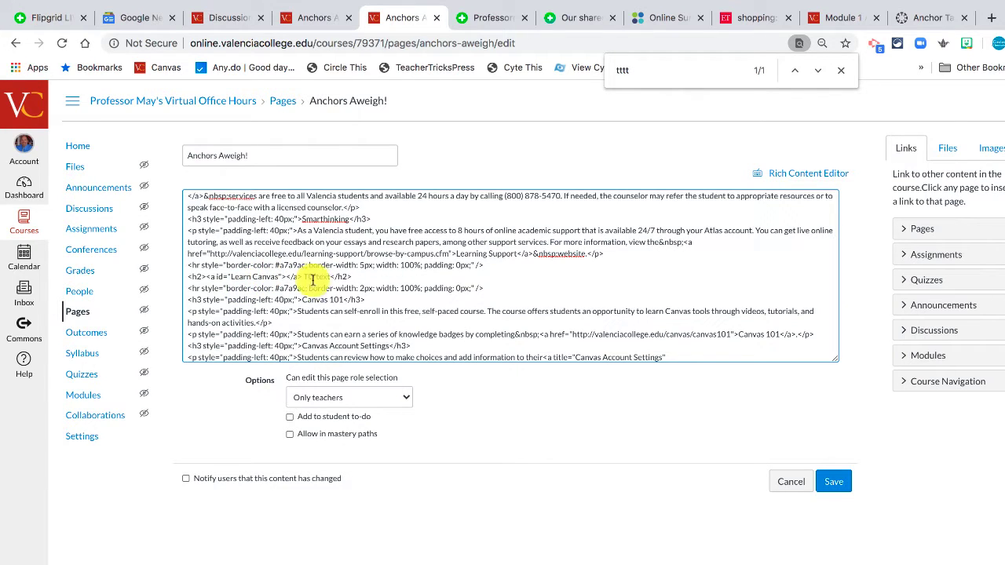
drag(331, 276, 303, 277)
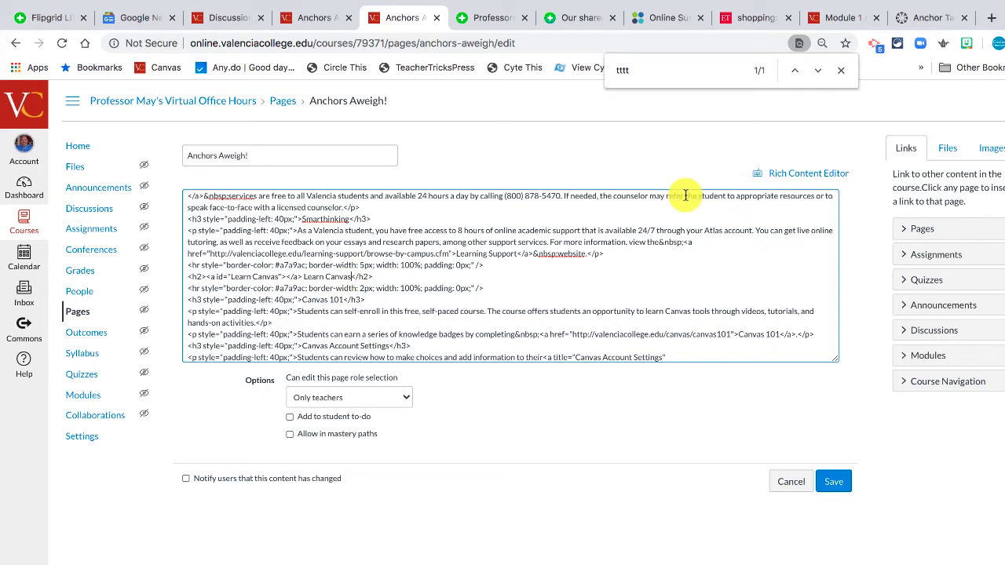
Step: Switch back to the Rich Content Editor and scroll to the newly anchored Learn Canvas heading
click(792, 176)
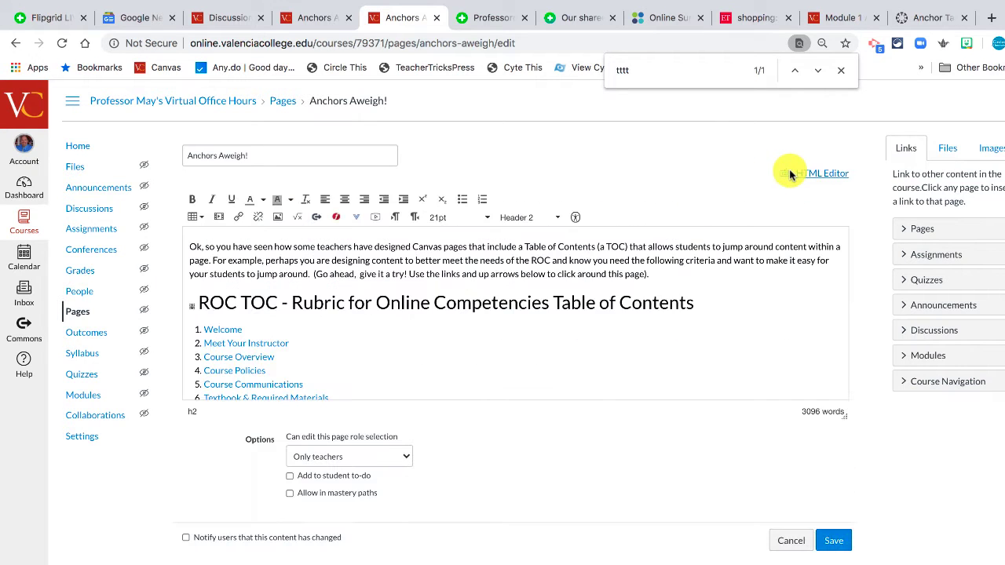
scroll(411, 342, down, 20)
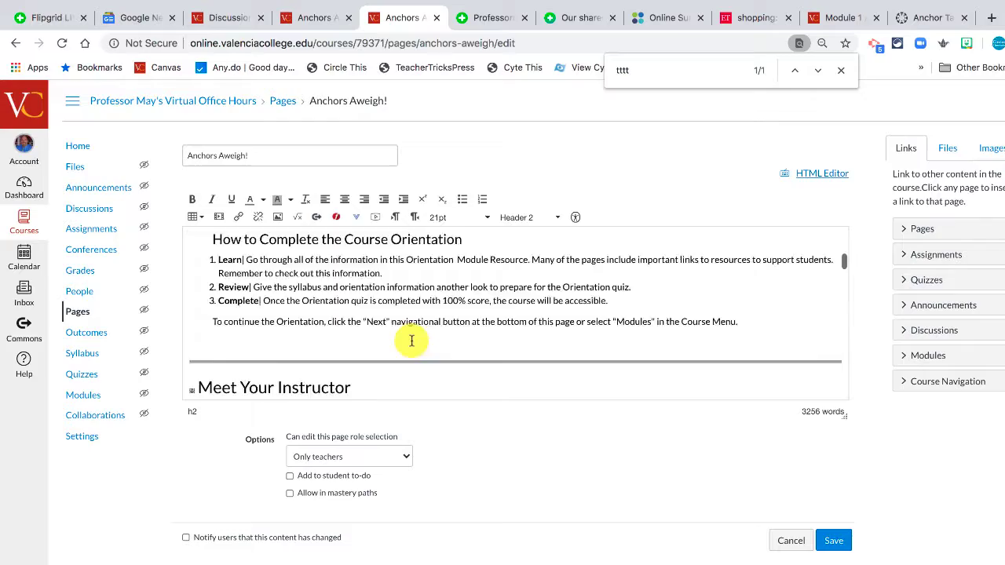
scroll(412, 346, up, 10)
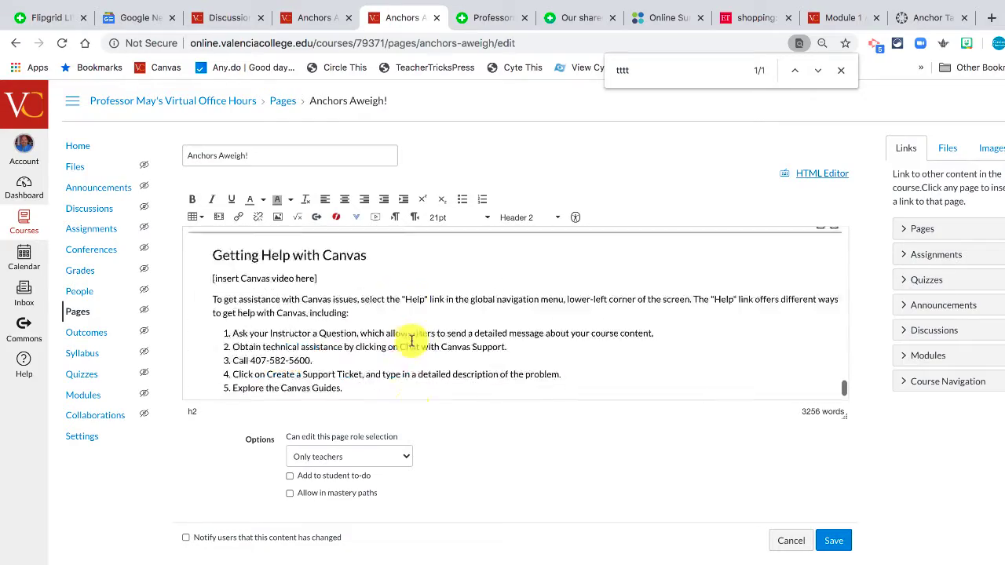
scroll(412, 344, up, 8)
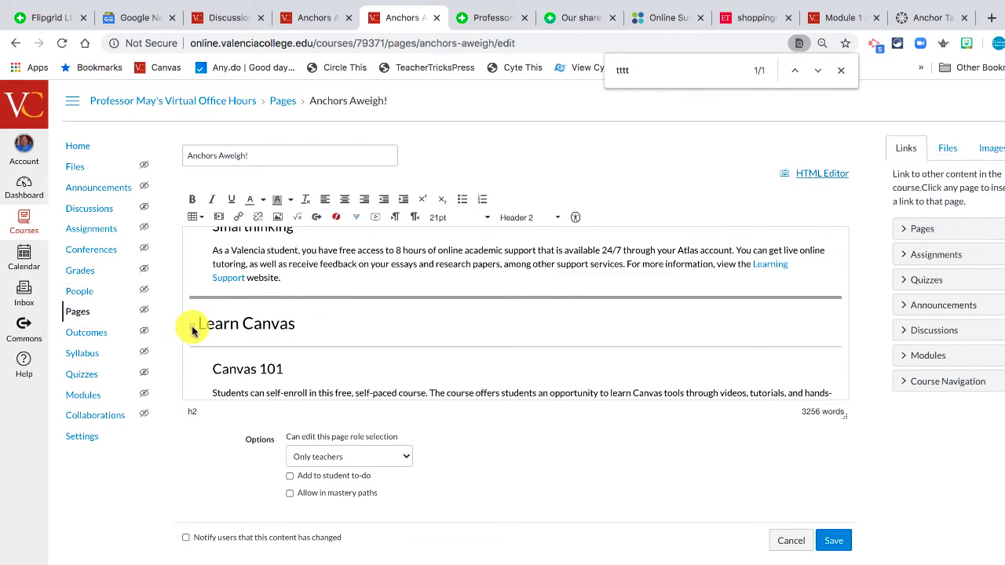
Step: Link the TOC's Learn Canvas item to the Learn Canvas anchor and save the page
scroll(321, 257, up, 15)
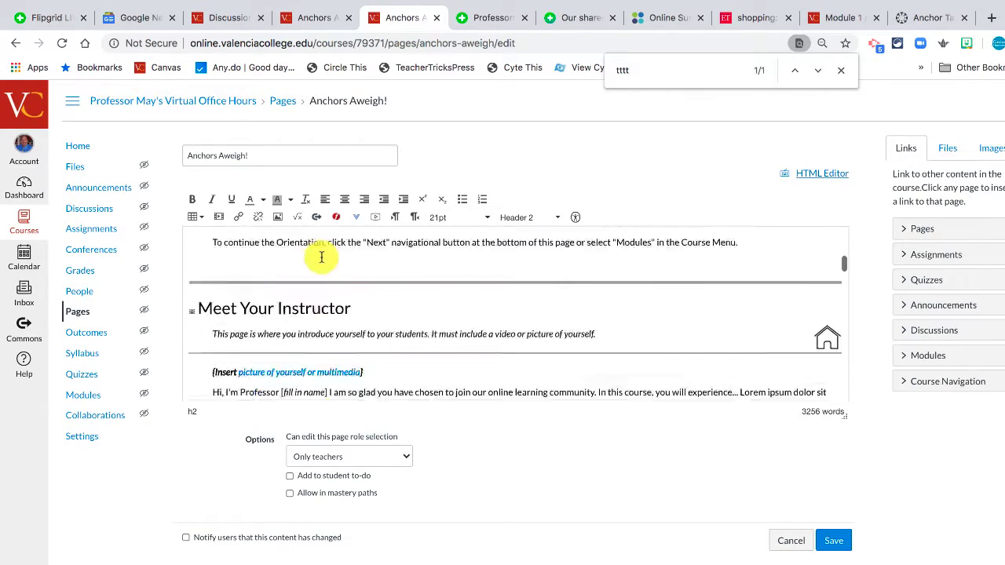
scroll(321, 259, up, 10)
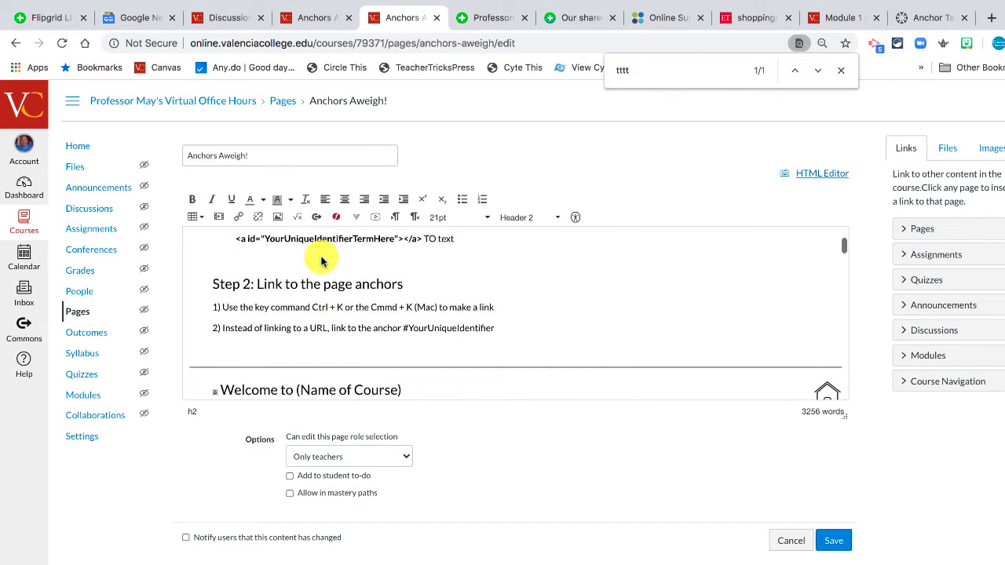
scroll(321, 259, up, 5)
scroll(321, 256, down, 3)
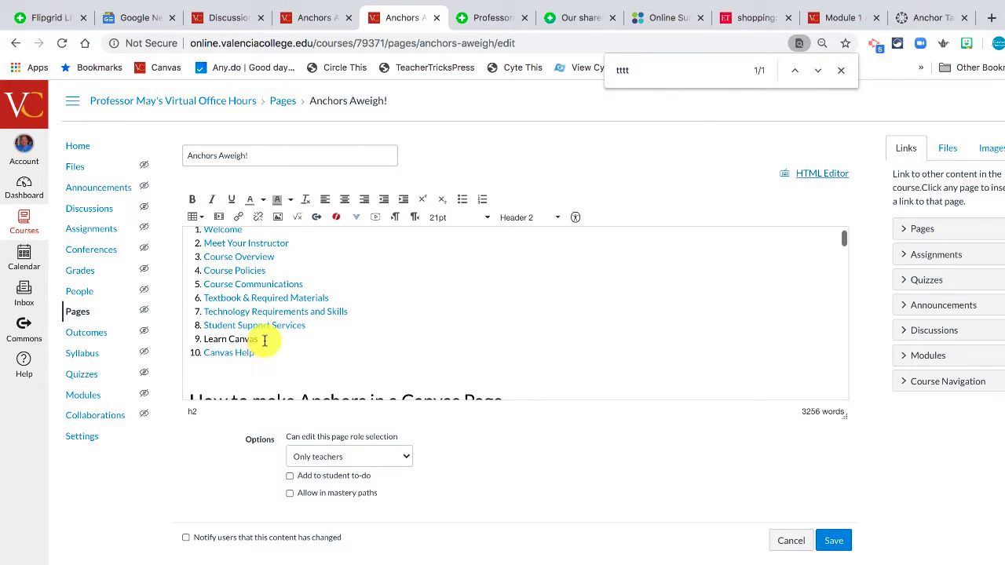
drag(263, 341, 205, 342)
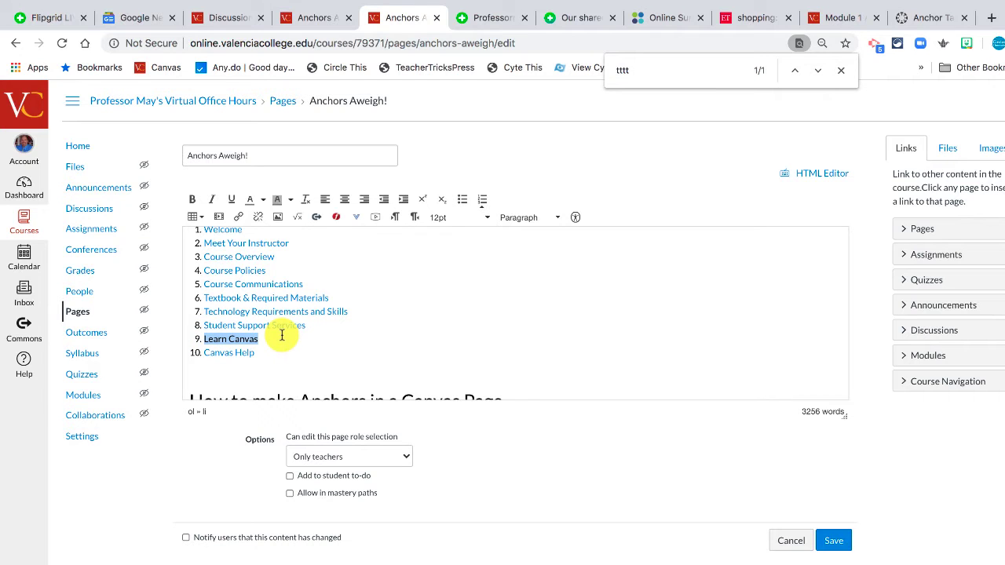
key(super+k)
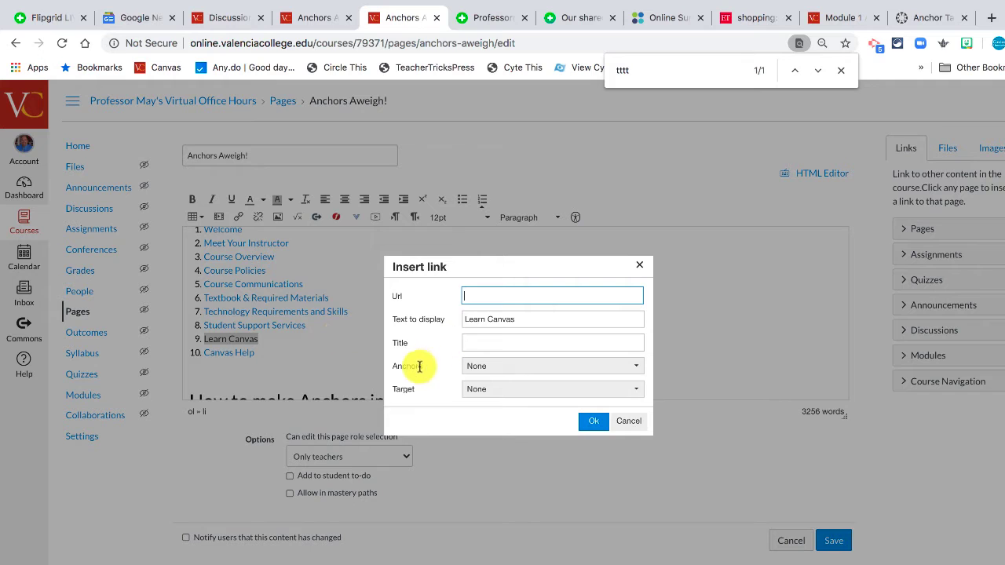
click(633, 369)
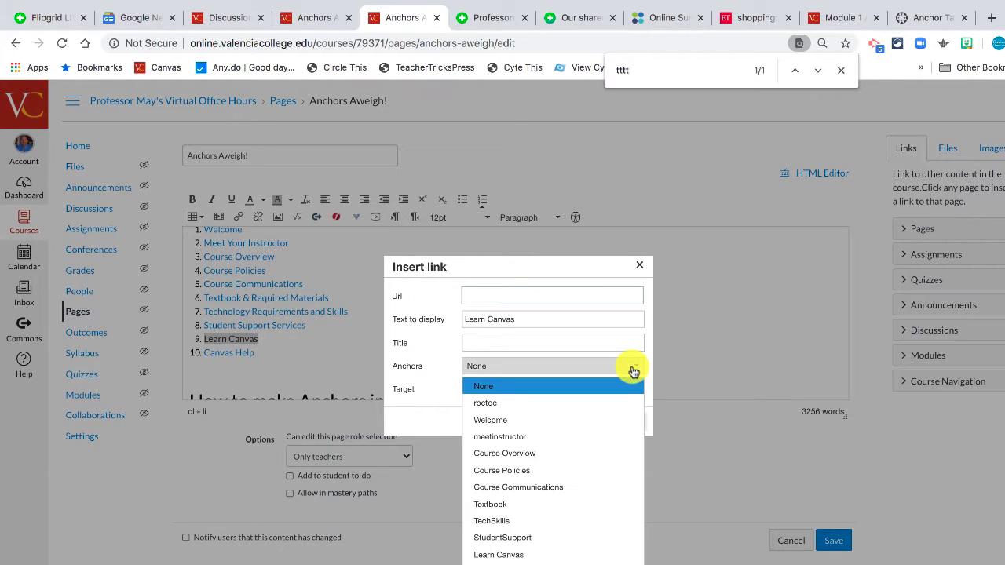
click(528, 555)
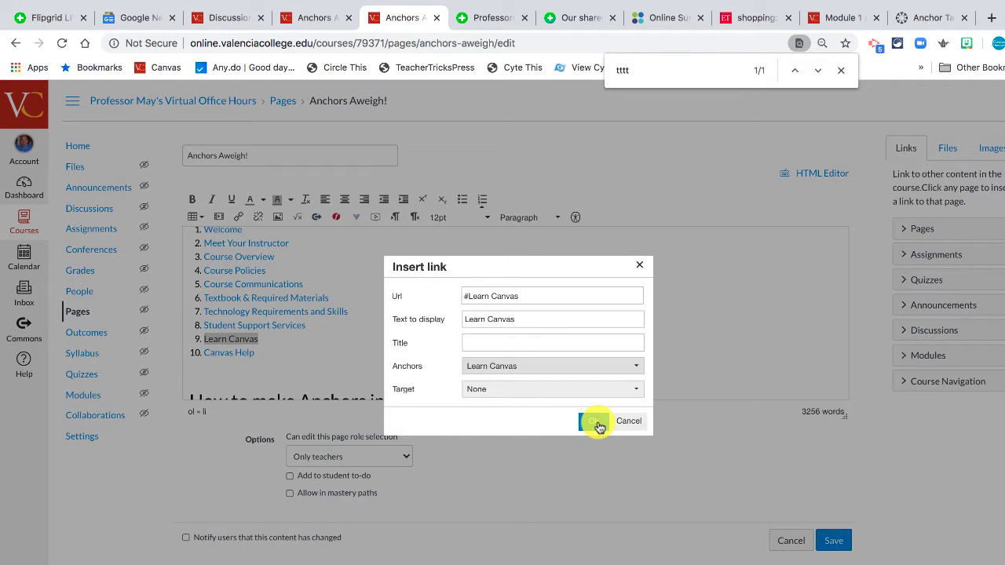
click(596, 424)
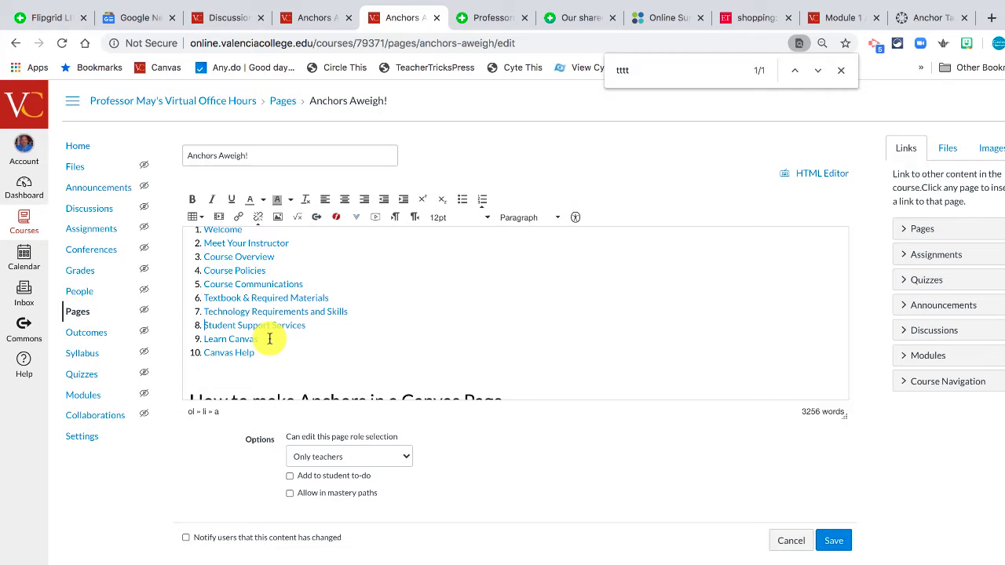
click(836, 547)
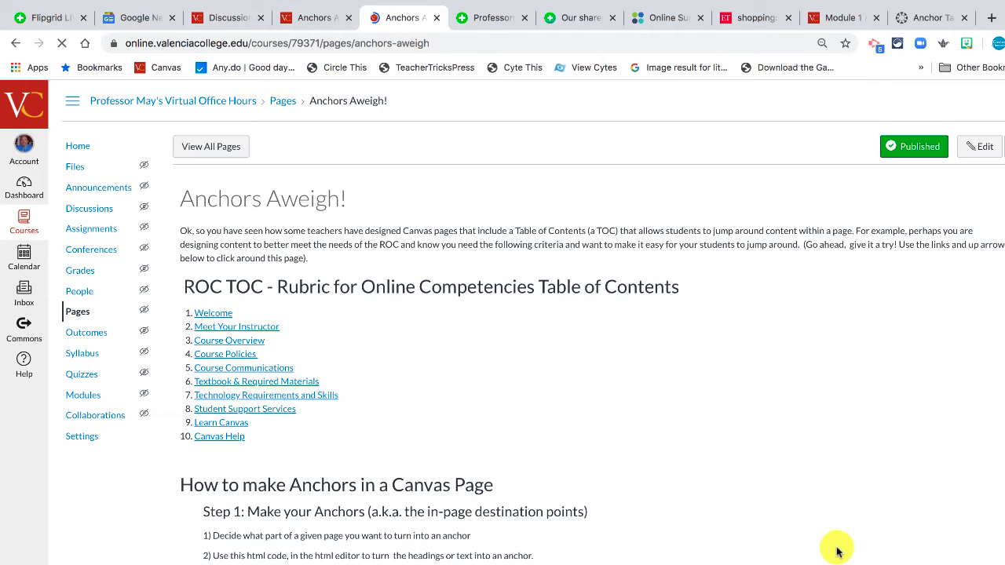
Step: Test that the Learn Canvas TOC link jumps to its section and the return link goes back
click(232, 428)
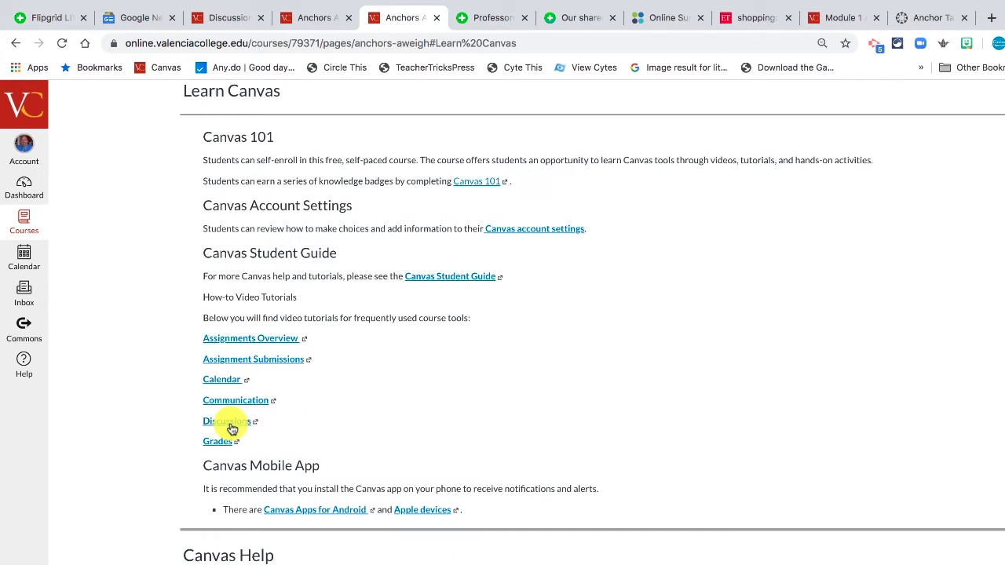
scroll(422, 316, up, 1)
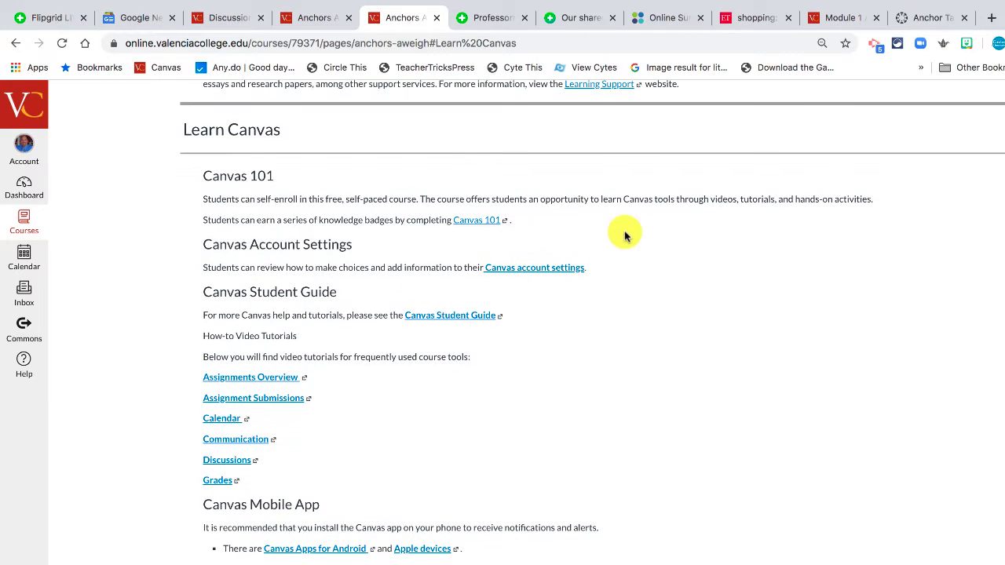
scroll(886, 386, down, 3)
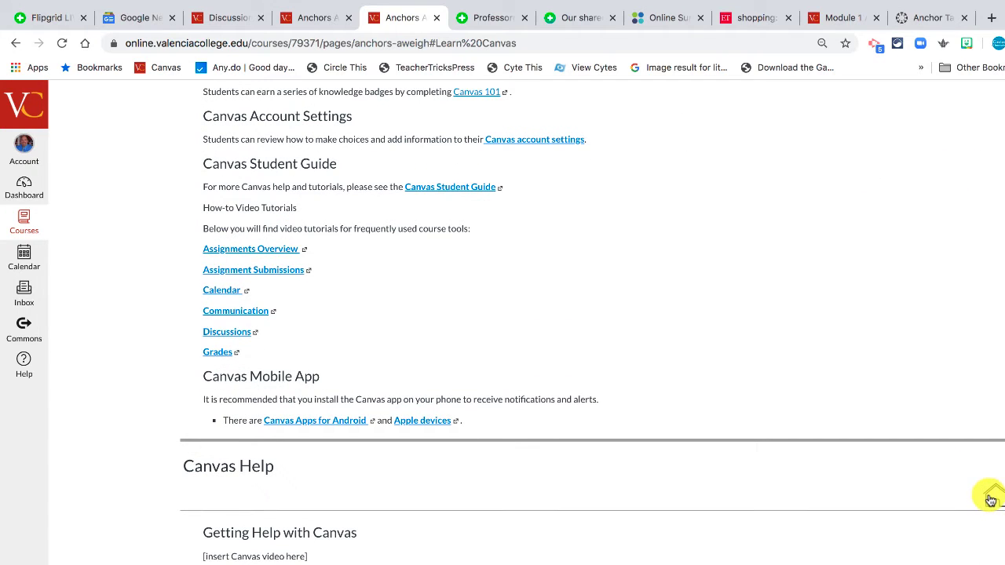
scroll(991, 497, up, 1)
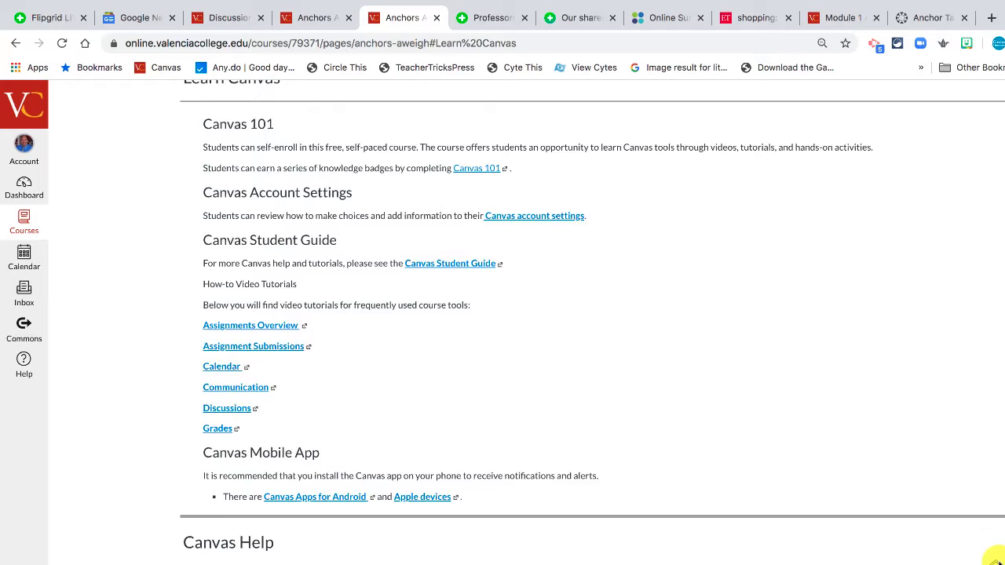
click(994, 557)
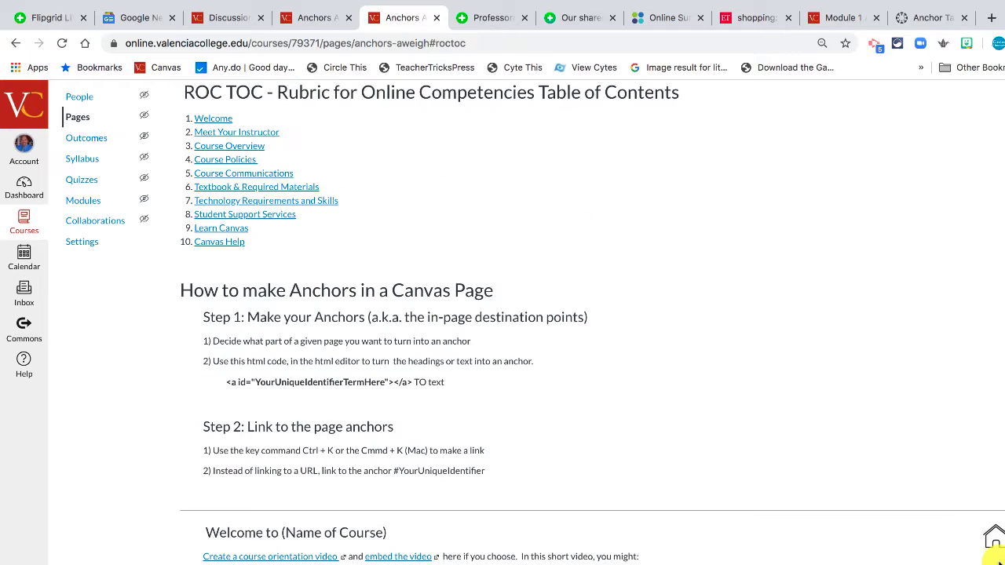
click(248, 226)
Step: Scroll to the top and reopen the Anchors Aweigh! page in the editor
scroll(606, 236, up, 1)
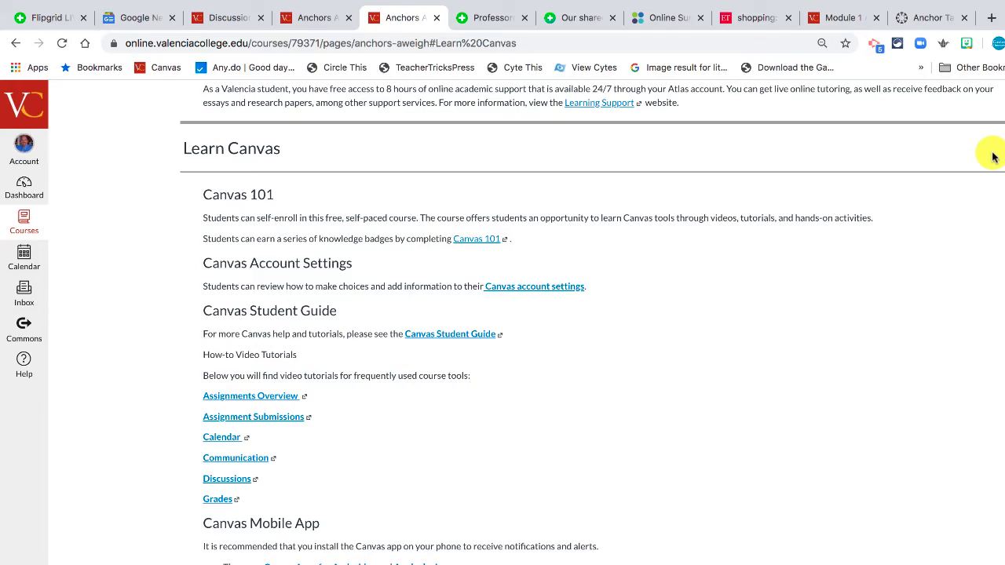
scroll(993, 158, up, 20)
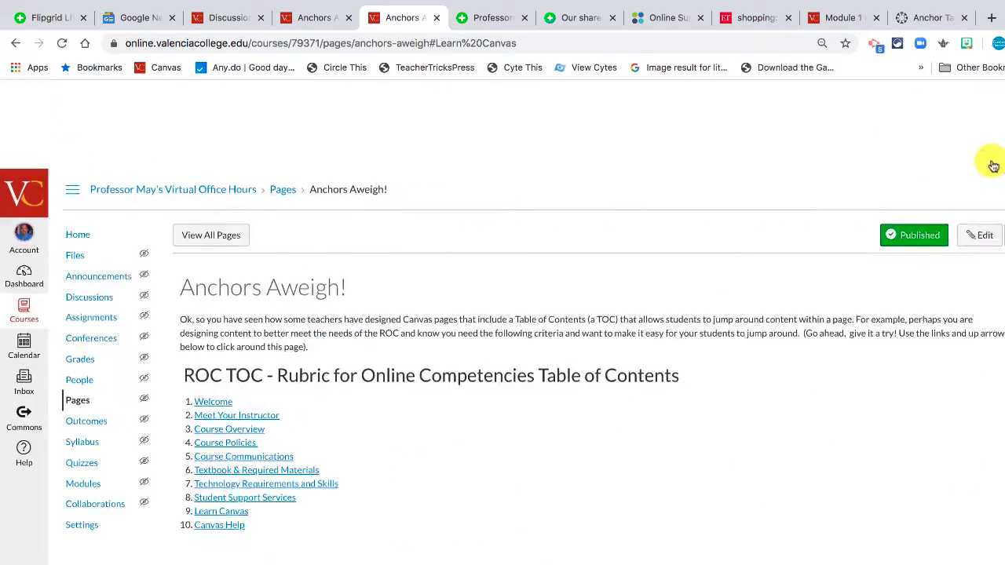
click(986, 148)
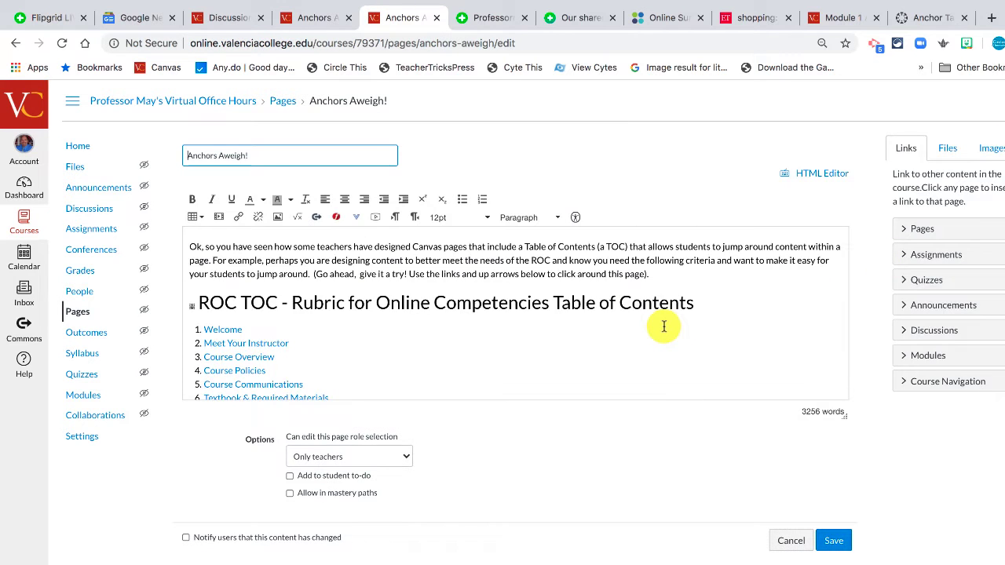
Step: Select the small home icon in the Welcome section to copy it
scroll(664, 326, down, 1)
scroll(664, 326, down, 10)
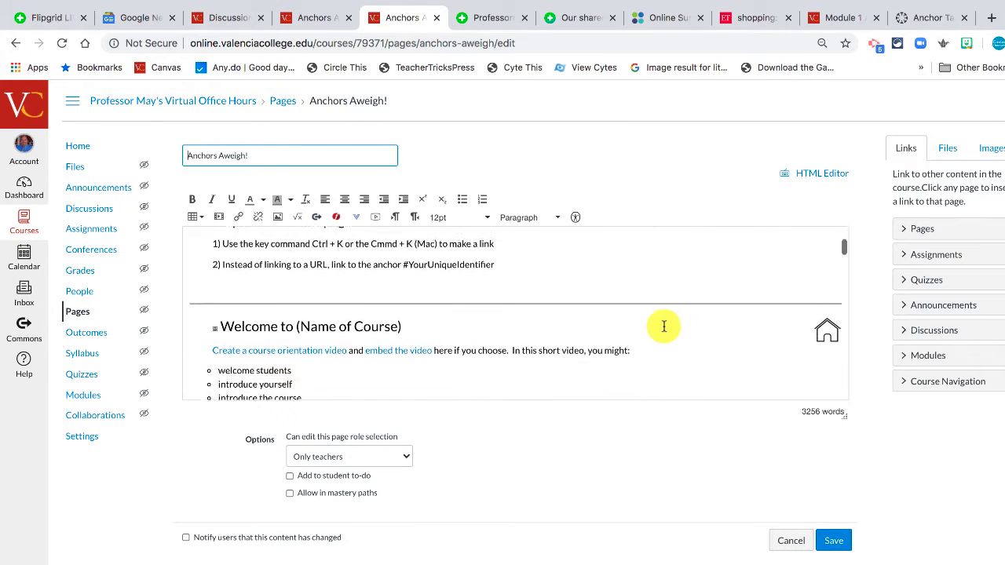
click(811, 292)
click(817, 283)
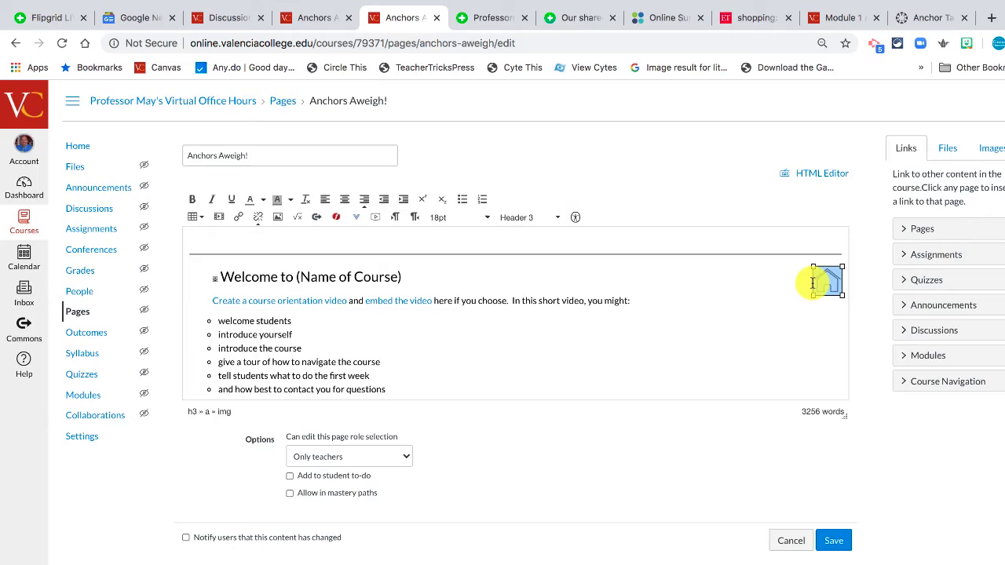
Step: Place the home icon on a new line below Learn Canvas and add an empty line above Canvas 101
scroll(790, 333, down, 15)
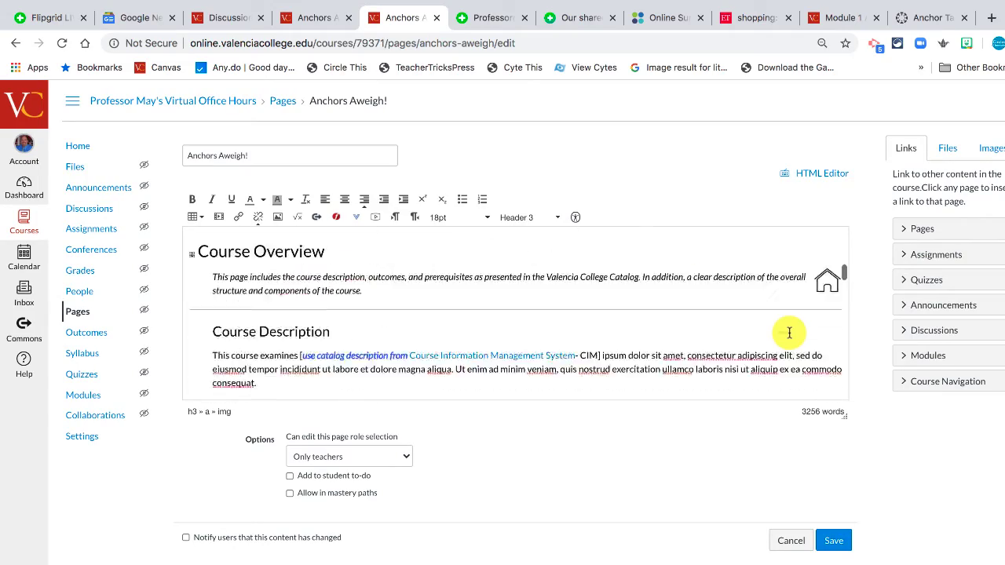
scroll(790, 336, down, 15)
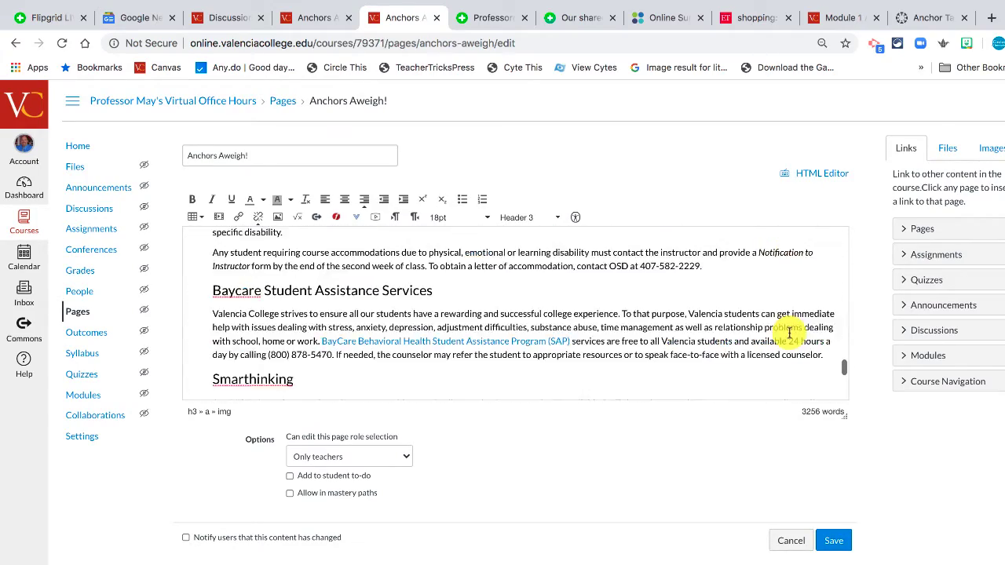
click(735, 289)
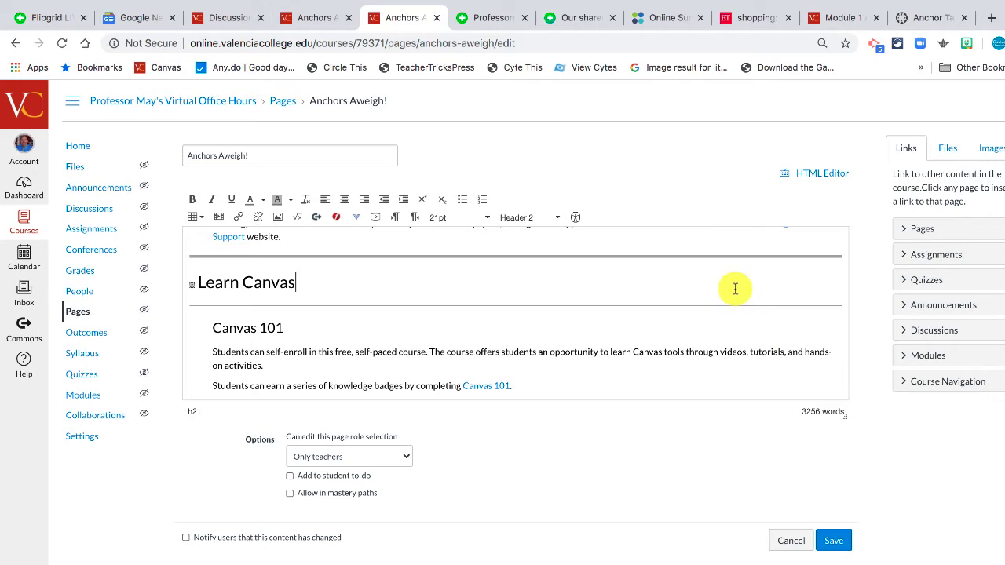
key(Return)
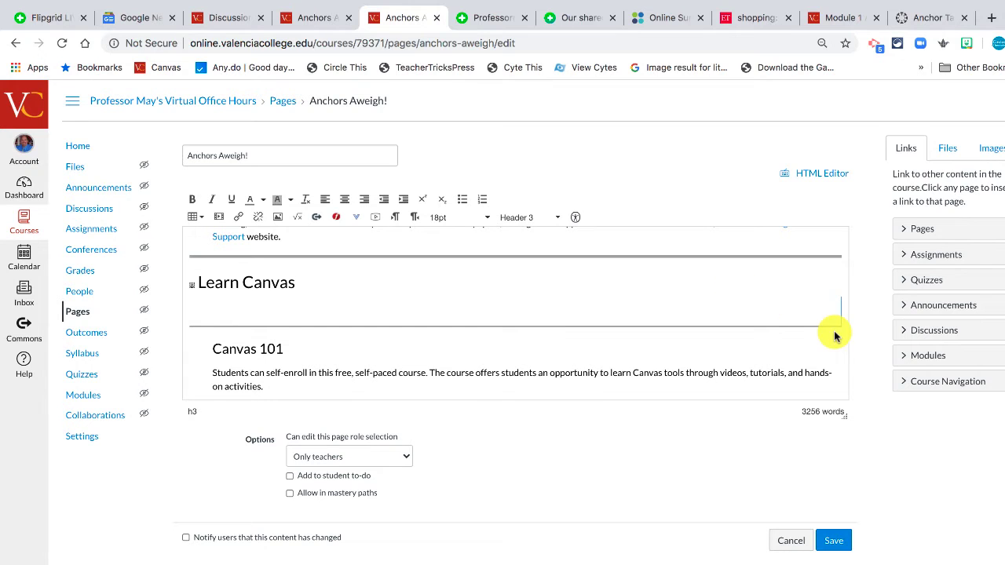
click(821, 303)
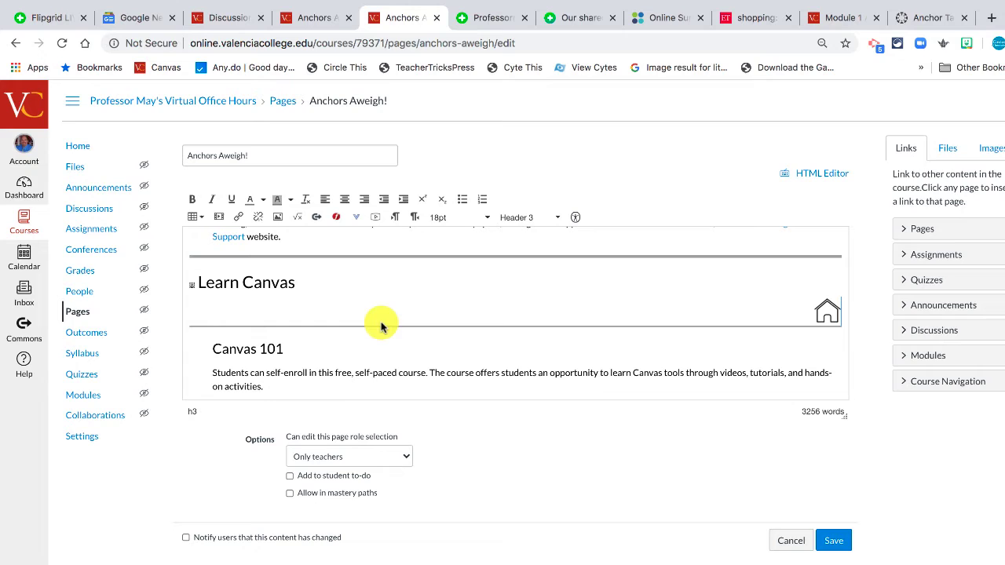
click(214, 349)
key(Return)
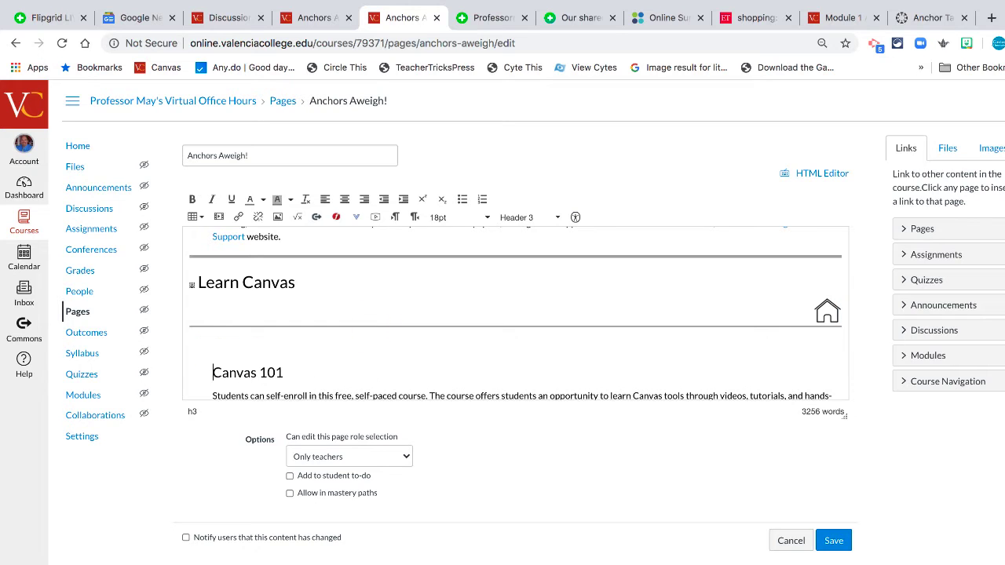
Step: Insert home.png from the sidebar Images list above Canvas 101, removing the accidental duplicate
click(220, 347)
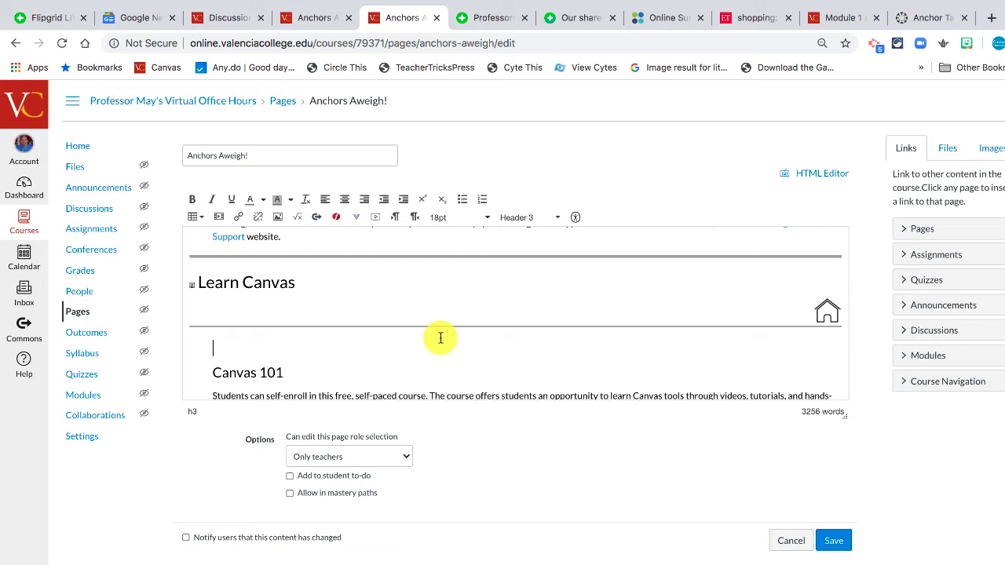
click(992, 147)
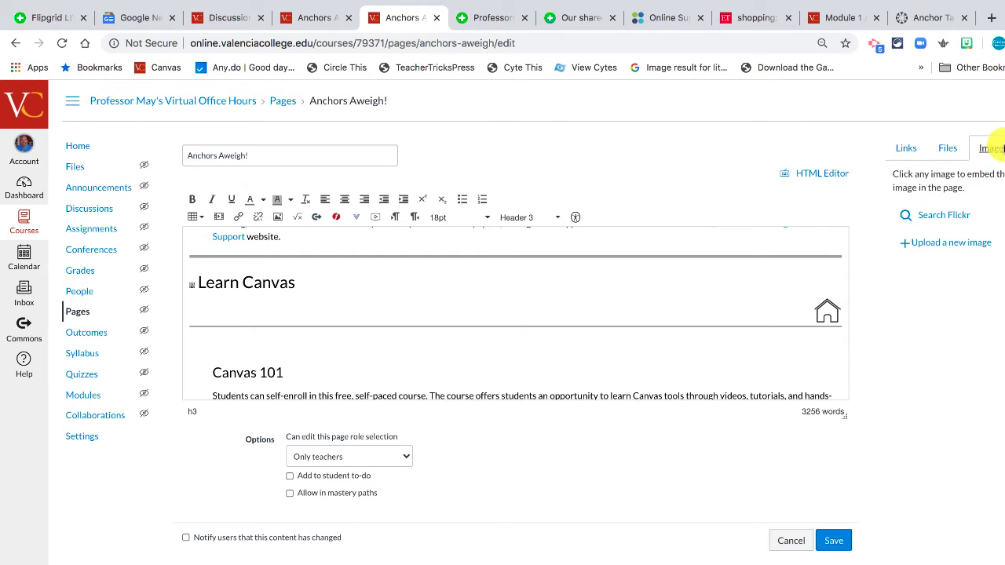
scroll(971, 342, down, 10)
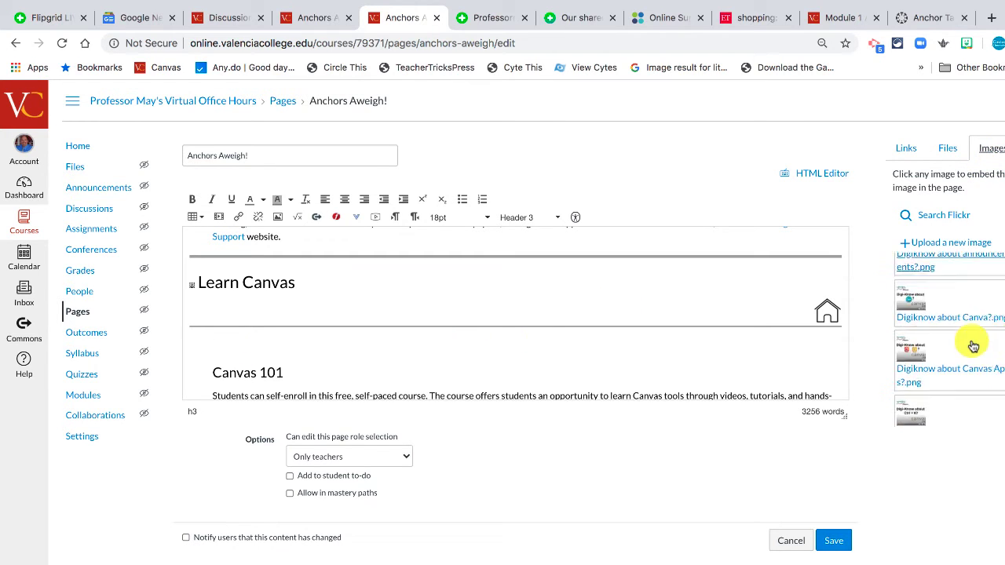
scroll(942, 322, up, 1)
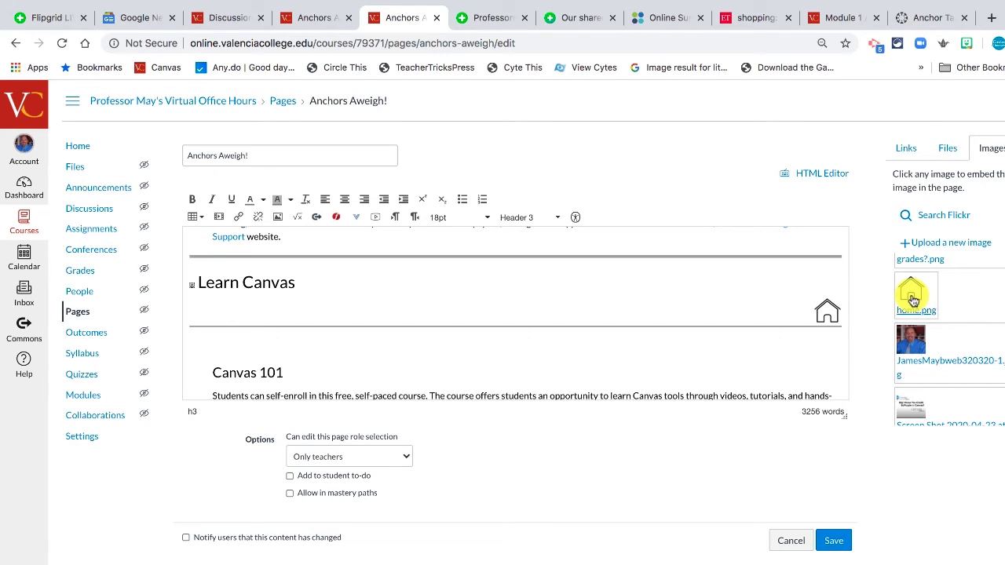
click(911, 296)
click(911, 297)
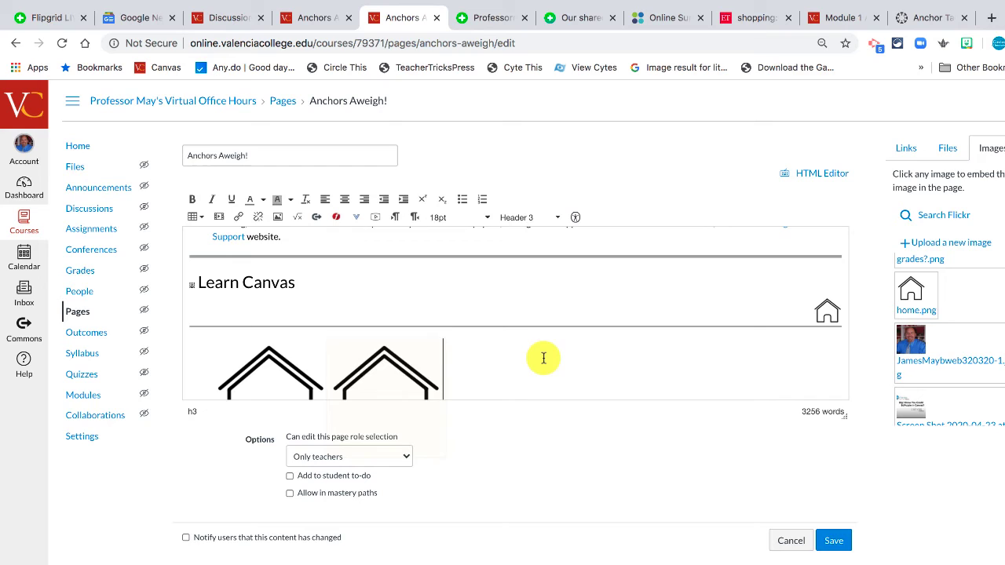
key(BackSpace)
scroll(478, 340, down, 1)
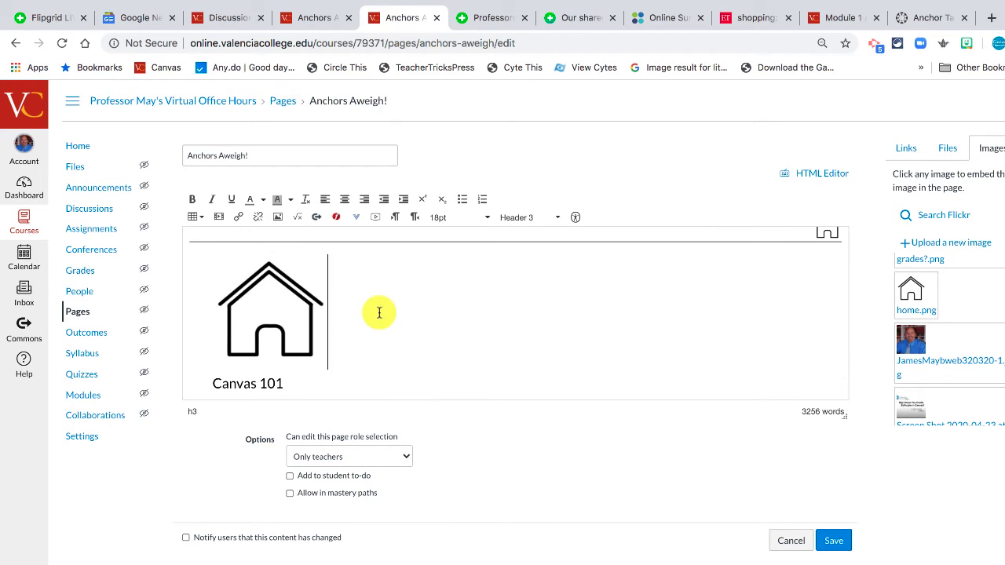
Step: Link the large house image to the roctoc anchor through the Insert link dialog
click(278, 303)
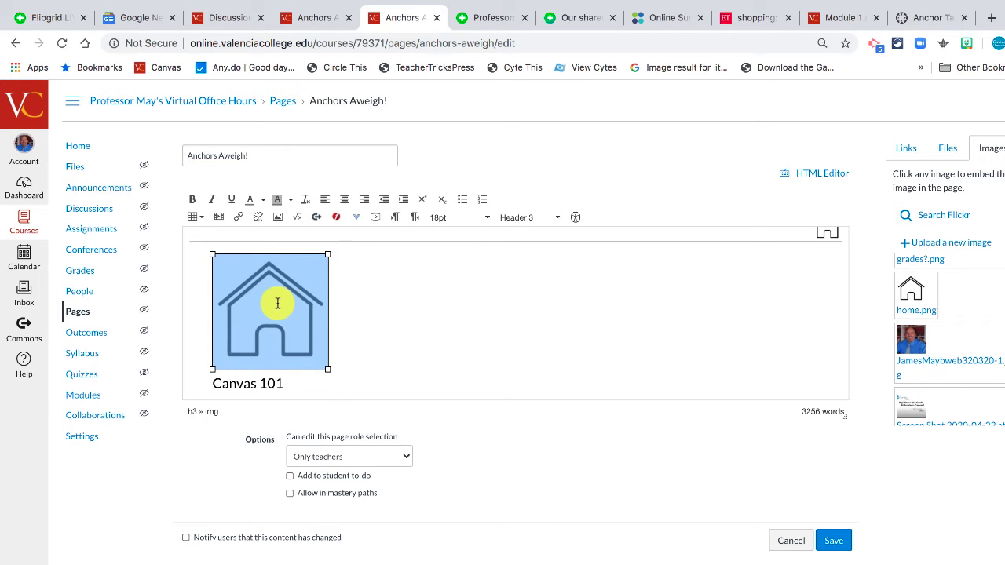
key(ctrl+k)
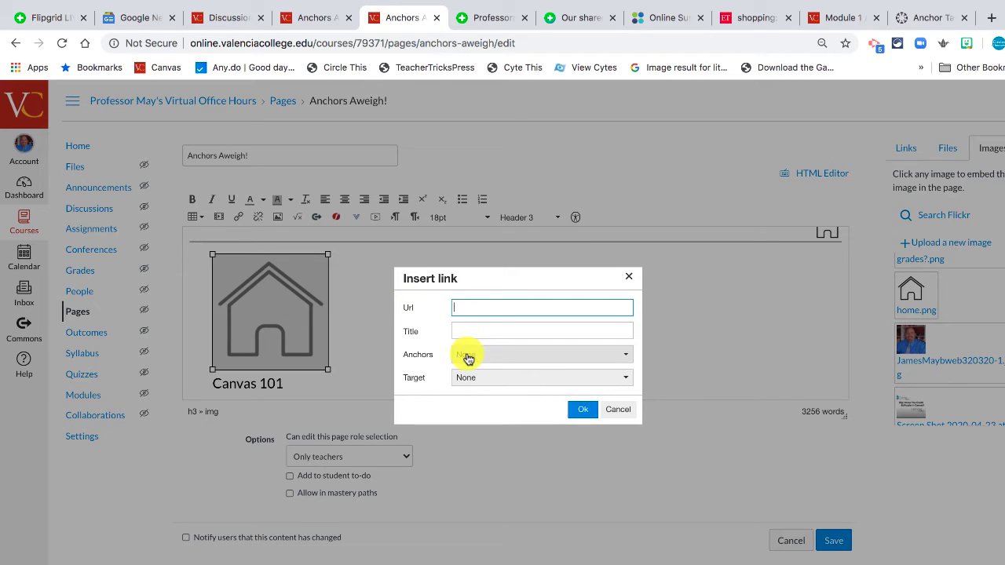
click(542, 360)
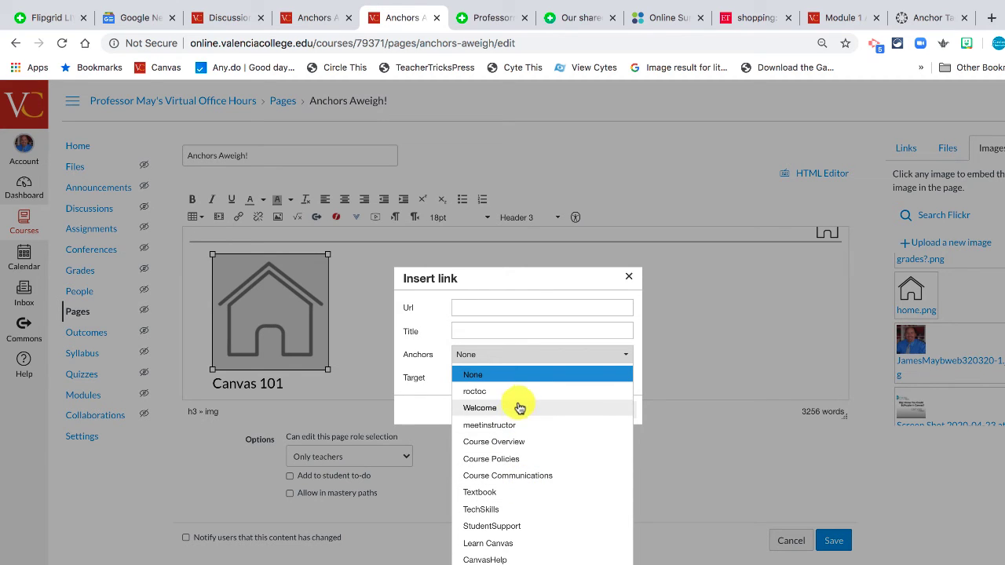
click(479, 391)
click(585, 410)
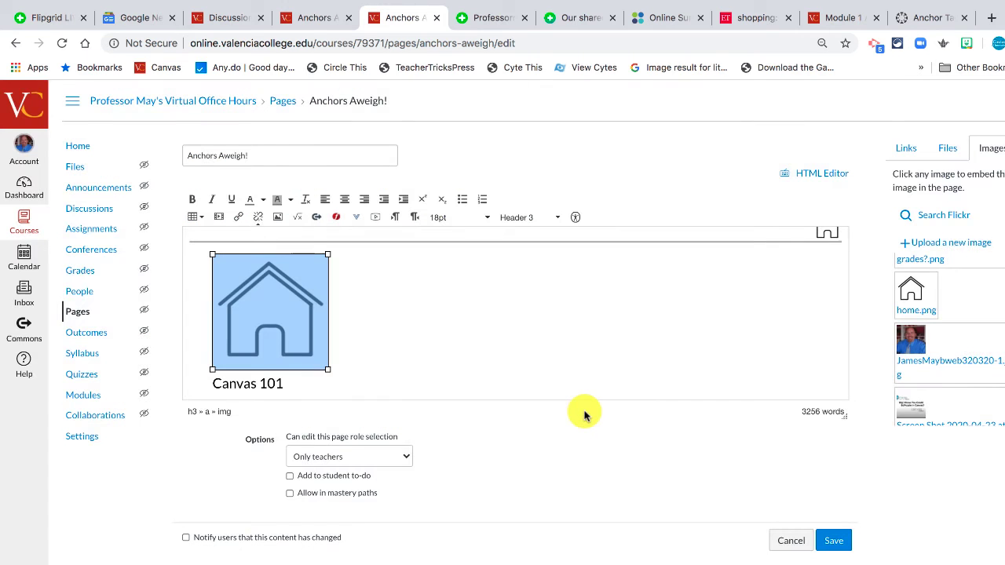
Step: Save the page, then test the Learn Canvas link and the small home icon back-link
click(832, 541)
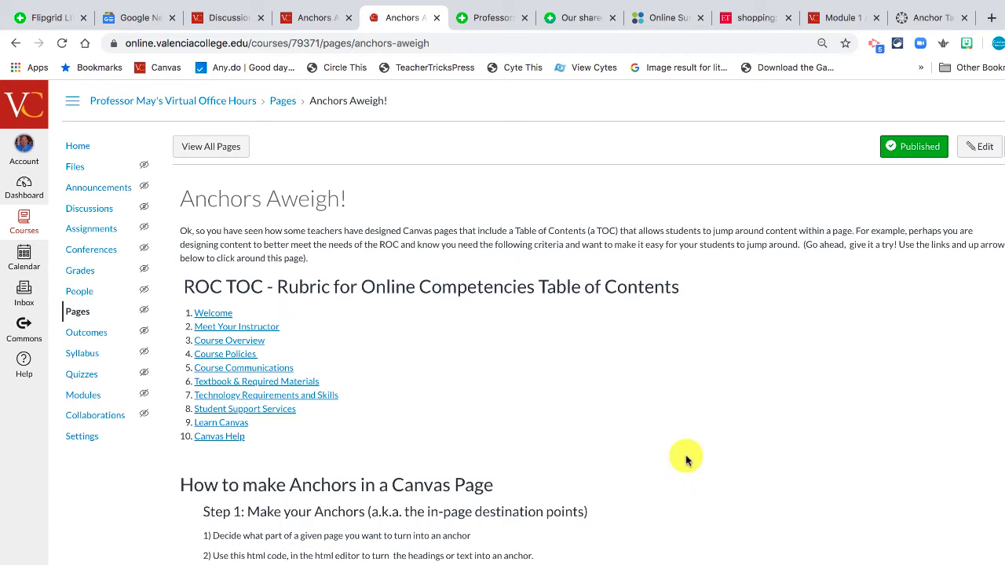
click(250, 423)
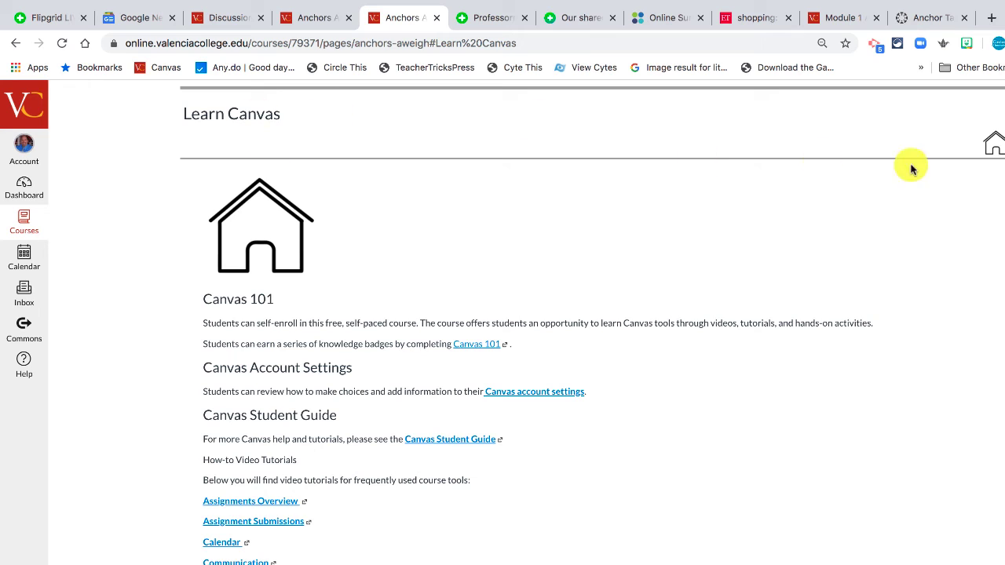
click(995, 148)
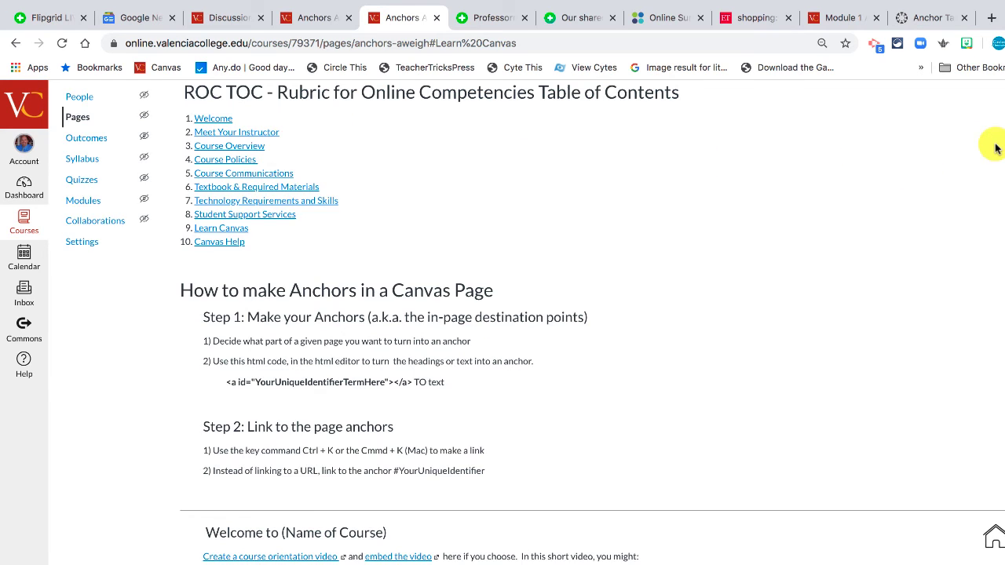
Step: Test Learn Canvas again with the large house image link, then highlight the example anchor code line
click(244, 229)
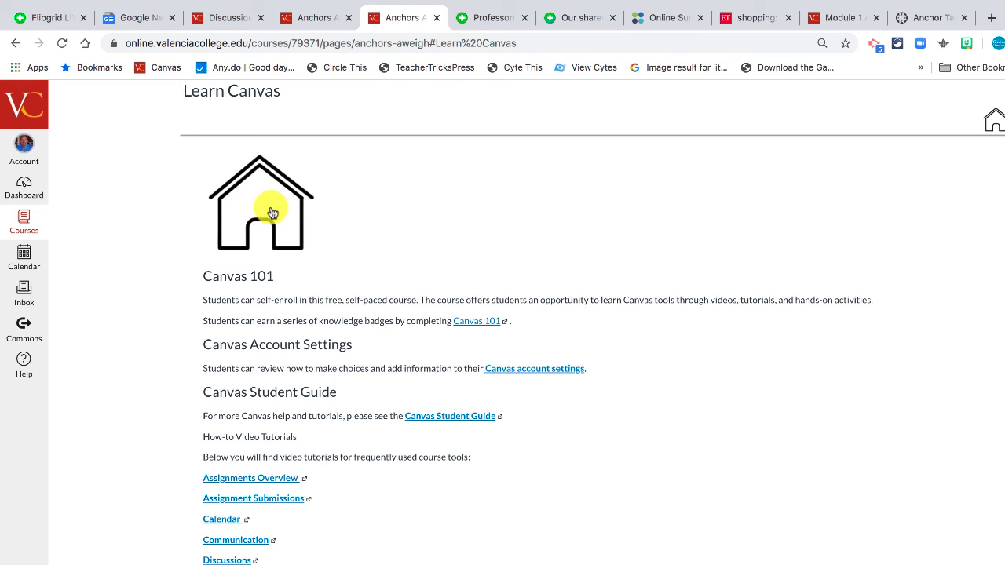
click(271, 212)
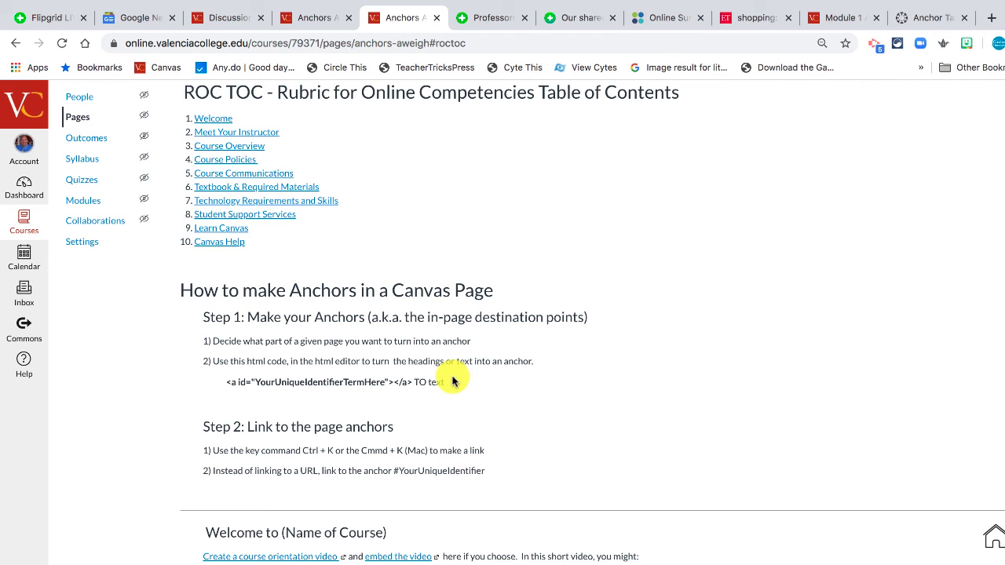
drag(446, 382, 217, 389)
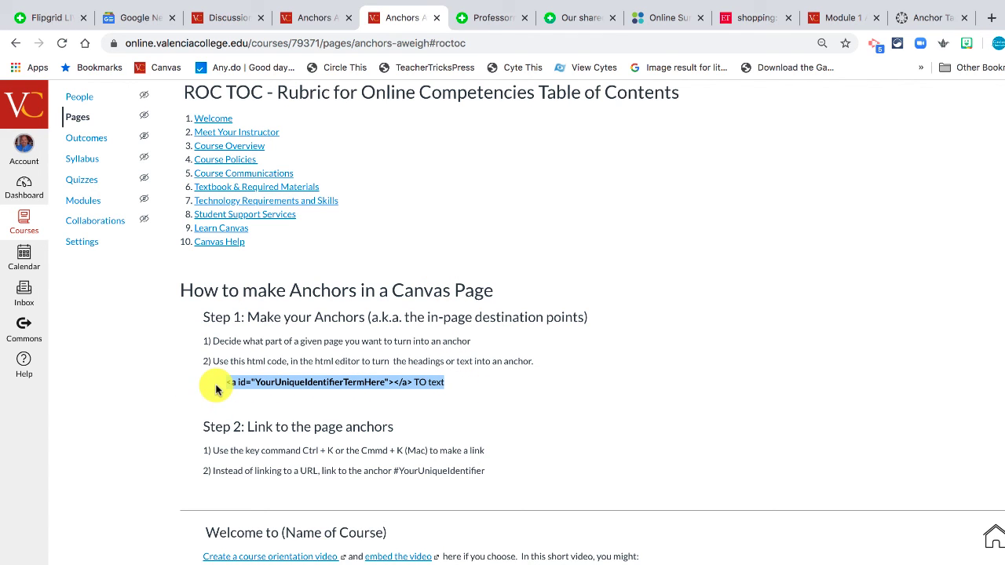
mouse_move(389, 4)
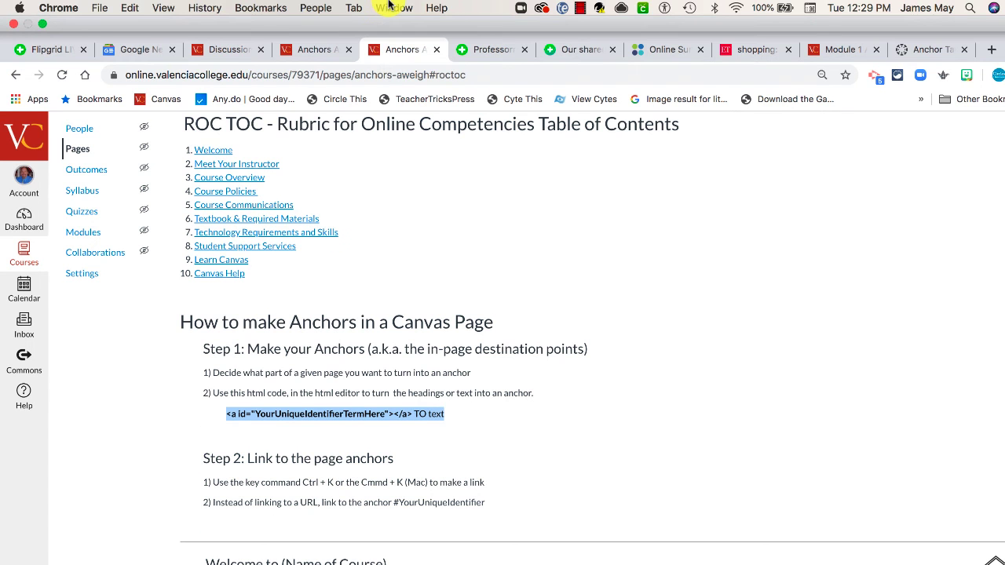